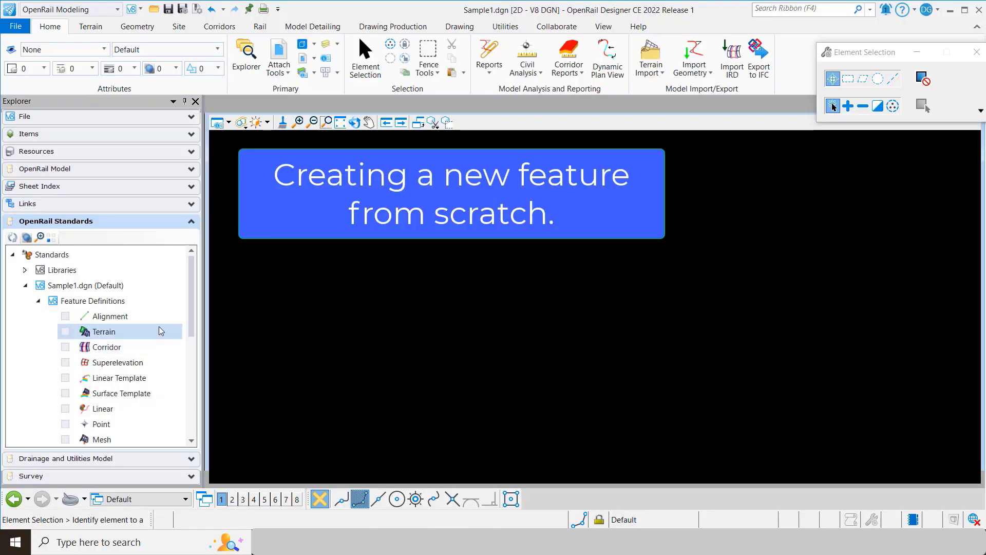
# Step: Select Feature Definitions, then bring up the context options for the Alignment feature definitions
pyautogui.click(177, 301)
pyautogui.click(99, 320)
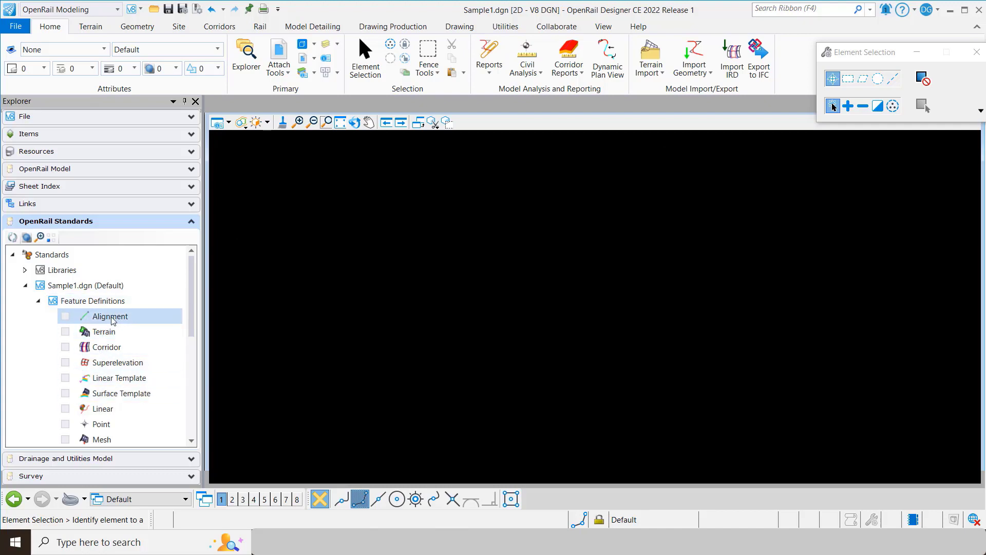
pyautogui.rightClick(114, 320)
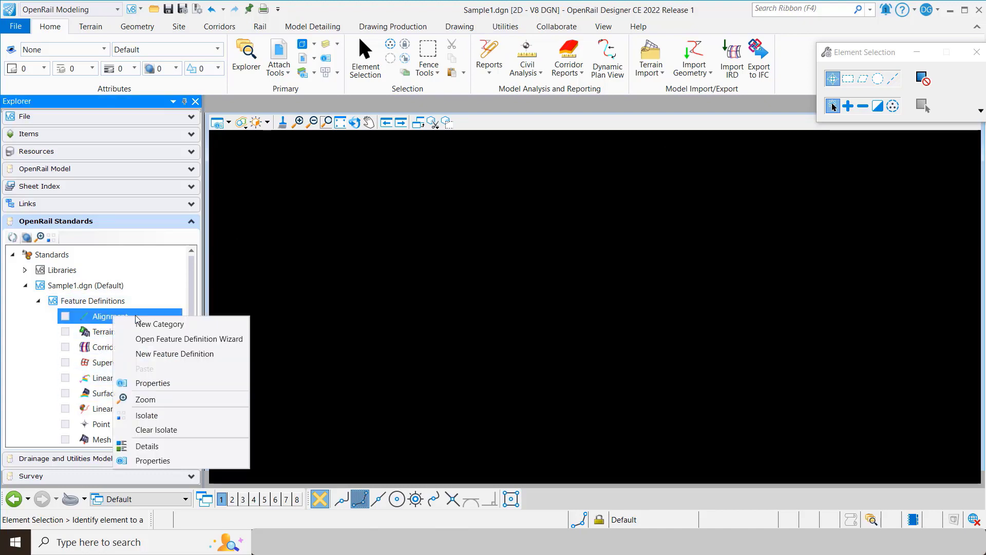
# Step: Launch the Feature Definition Wizard and preview its symbology and properties pages
pyautogui.click(191, 343)
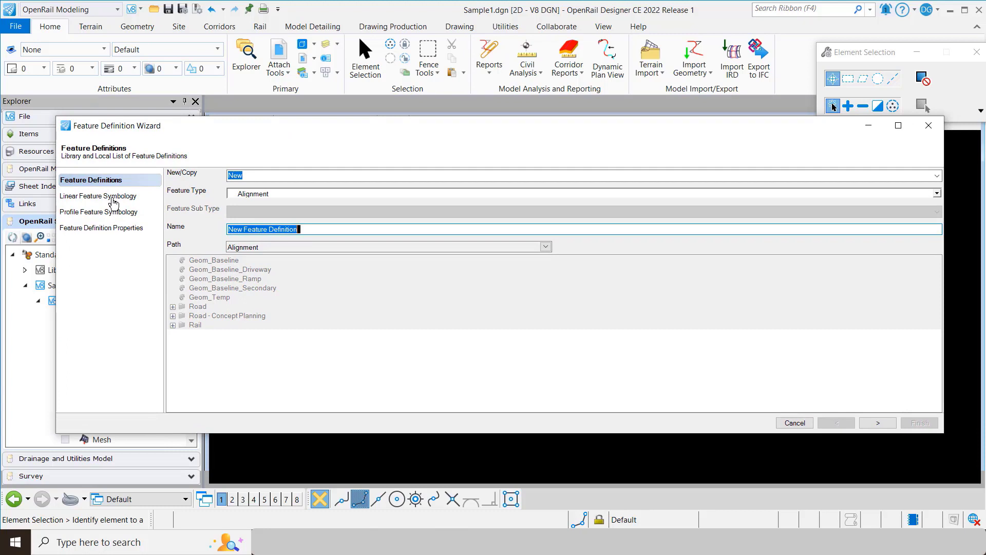
pyautogui.click(112, 197)
pyautogui.click(116, 218)
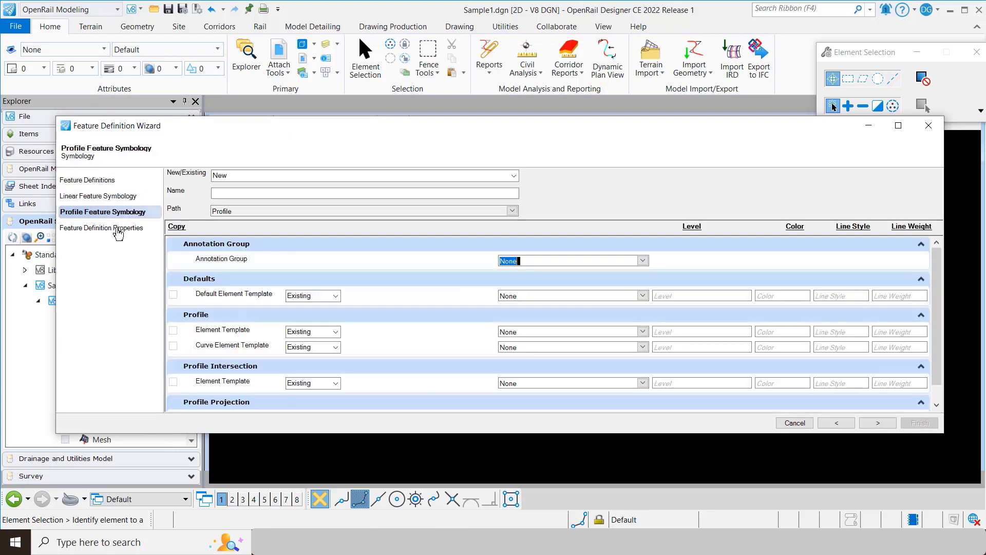
pyautogui.click(118, 230)
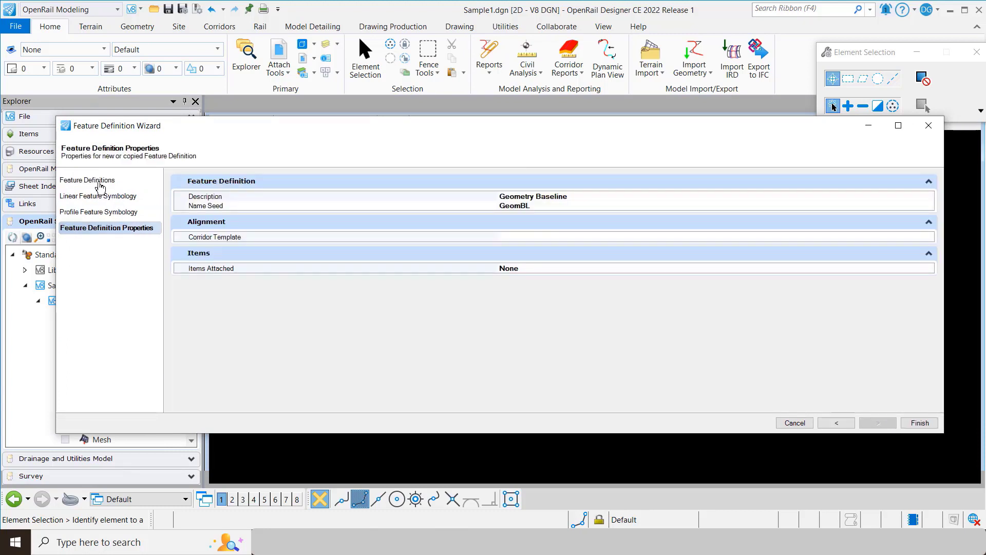
pyautogui.click(100, 182)
# Step: Step forward two wizard pages, then back to the Feature Definitions page
pyautogui.click(880, 423)
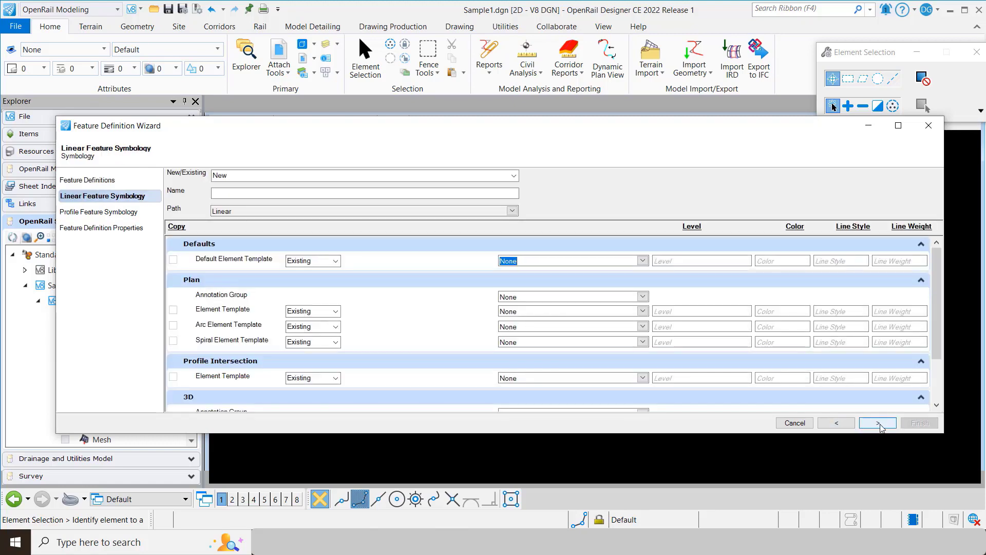
pyautogui.click(879, 423)
pyautogui.click(845, 424)
pyautogui.click(845, 424)
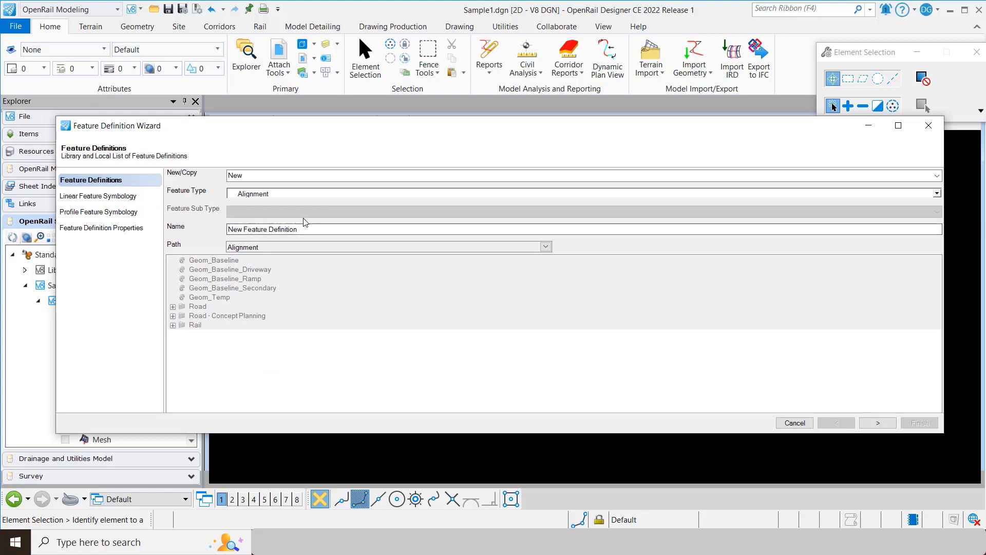
# Step: Keep the definition as New and name it My_Feature
pyautogui.click(936, 176)
pyautogui.click(303, 187)
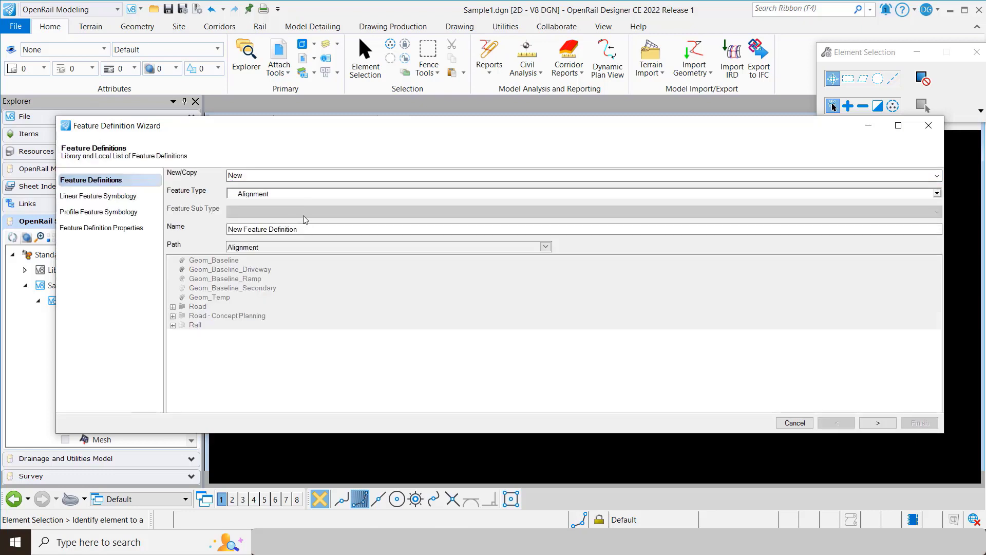
pyautogui.moveTo(307, 229); pyautogui.dragTo(238, 258)
pyautogui.write('My')
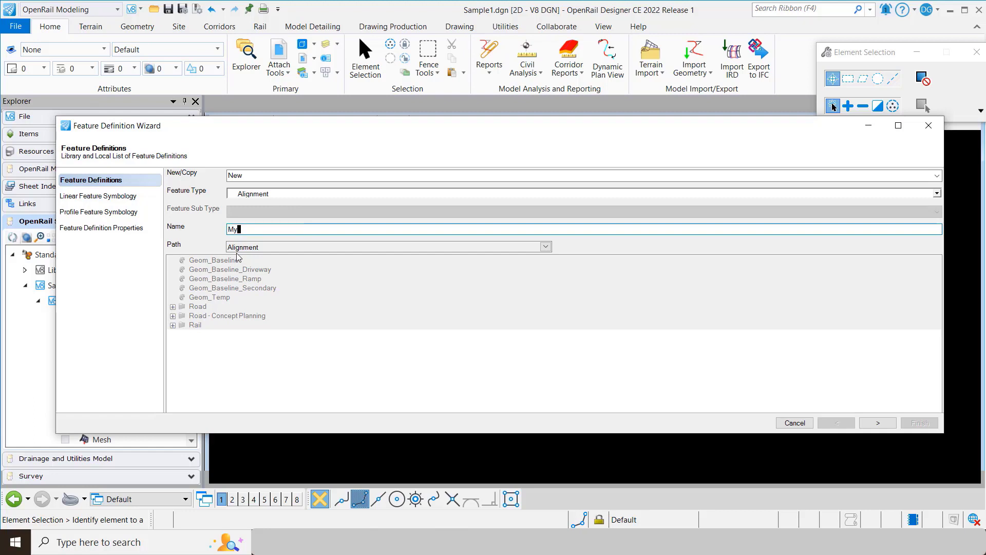
pyautogui.write('_Feature')
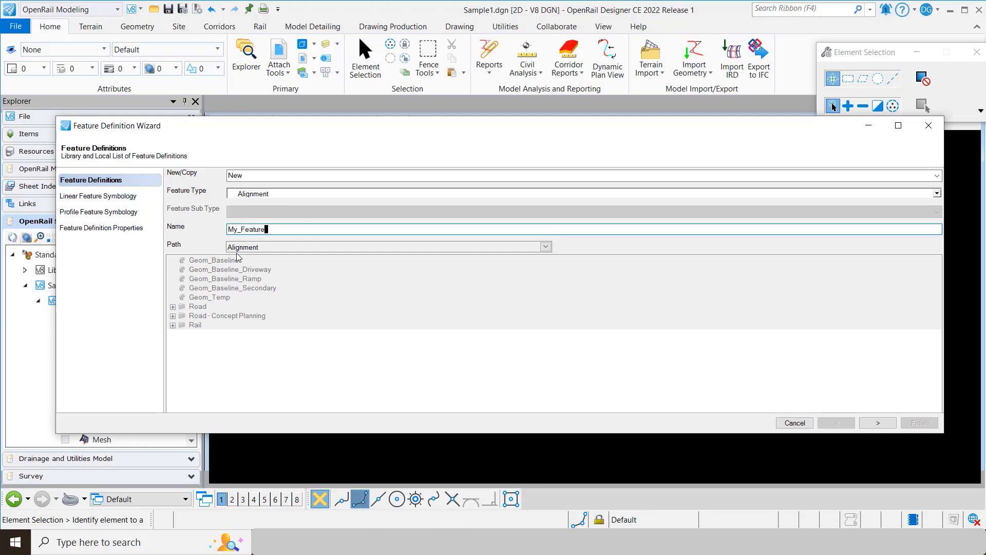
# Step: File the new feature under the Alignment\Road path
pyautogui.click(545, 247)
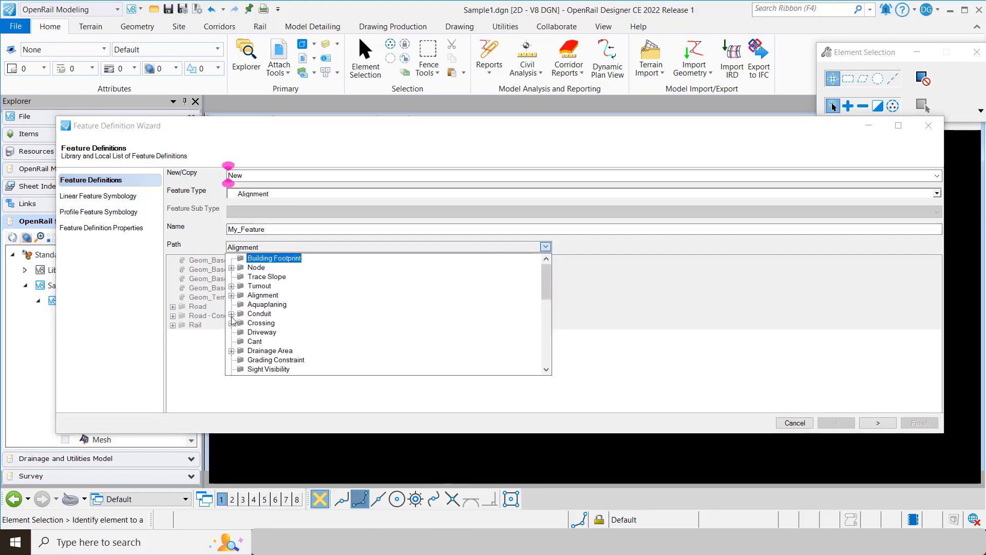
pyautogui.click(232, 295)
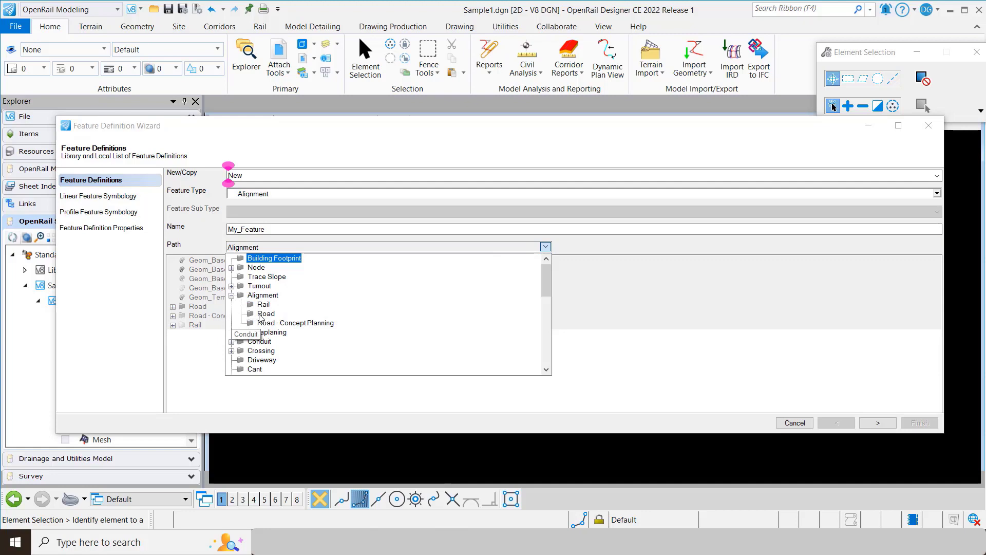
pyautogui.click(266, 313)
pyautogui.click(112, 199)
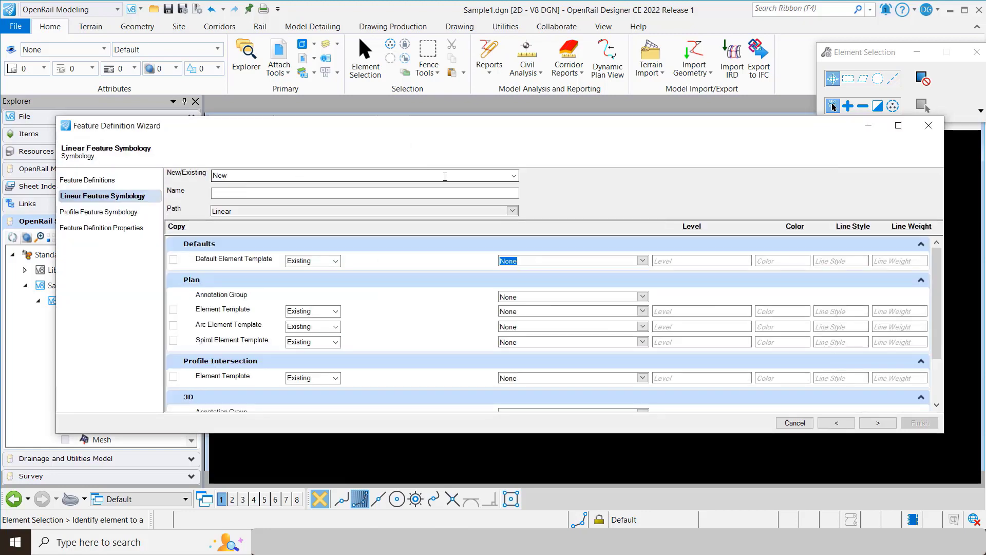
# Step: Create a new linear symbology named My_Linear_Symbology
pyautogui.click(363, 175)
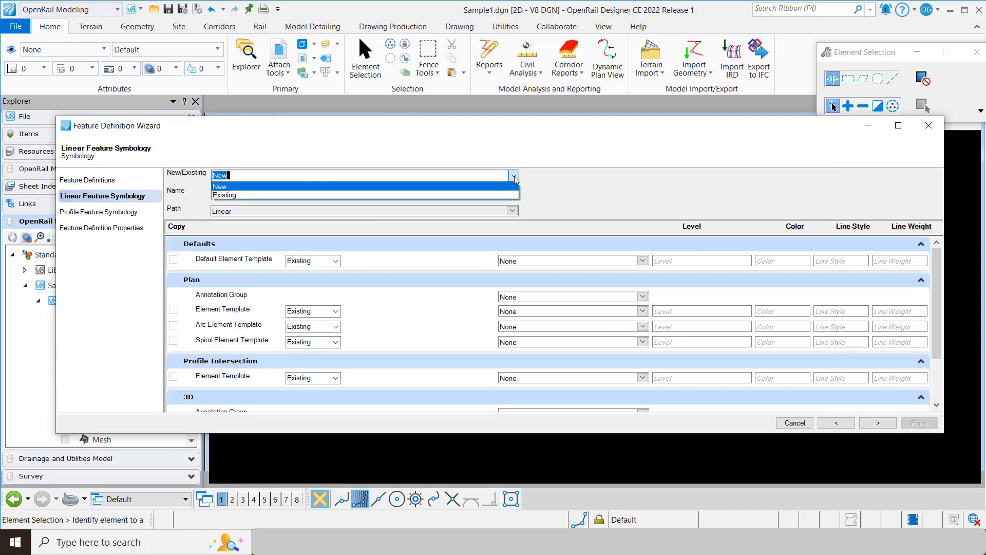
pyautogui.click(368, 187)
pyautogui.click(268, 194)
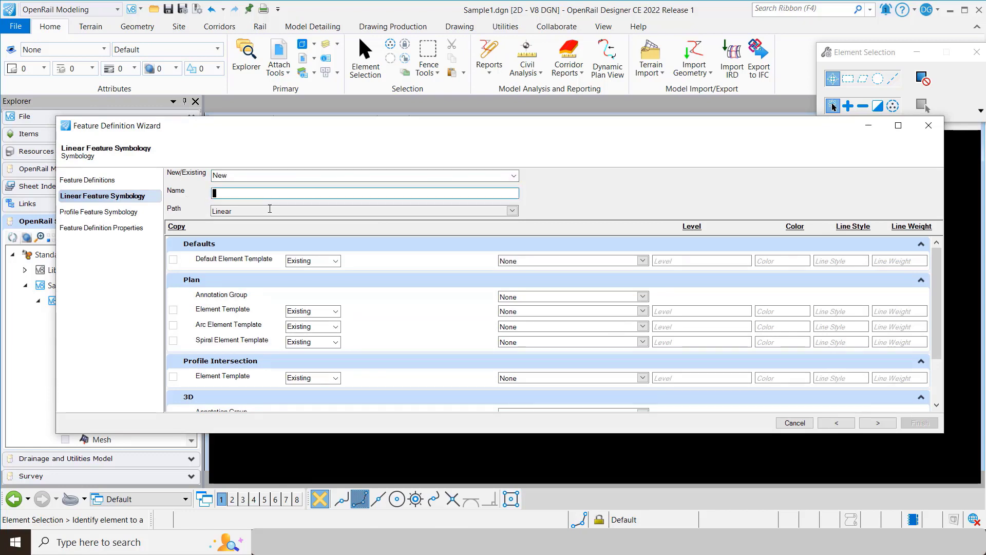
pyautogui.write('My_Linear_Symbology')
pyautogui.press('Tab')
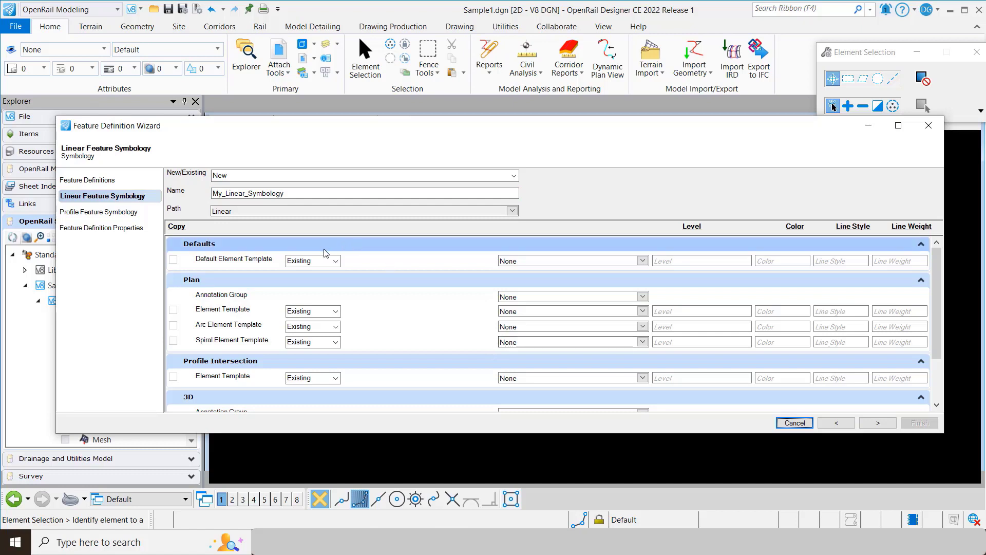
# Step: Create a new default element template My_Template stored under Linear\Alignment\Road
pyautogui.click(335, 261)
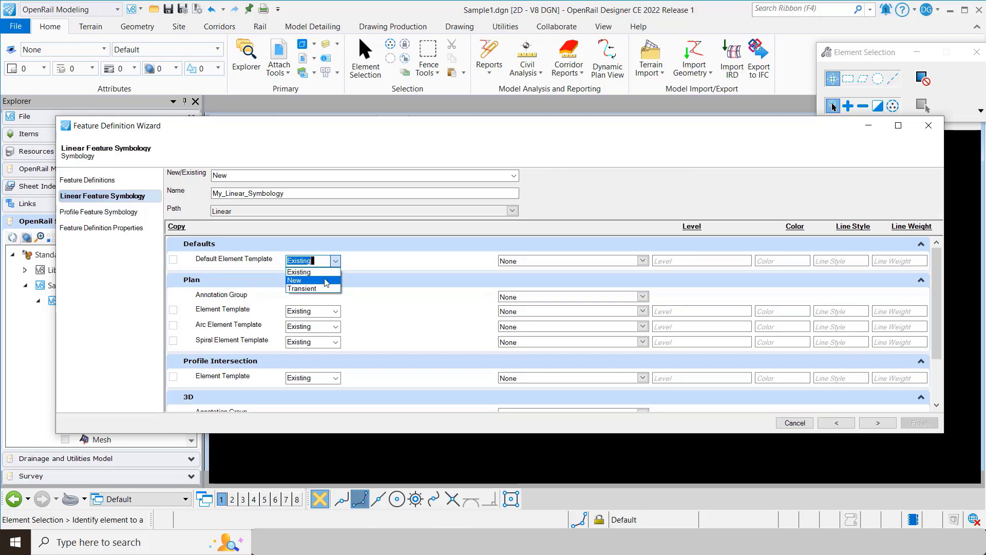
pyautogui.click(326, 281)
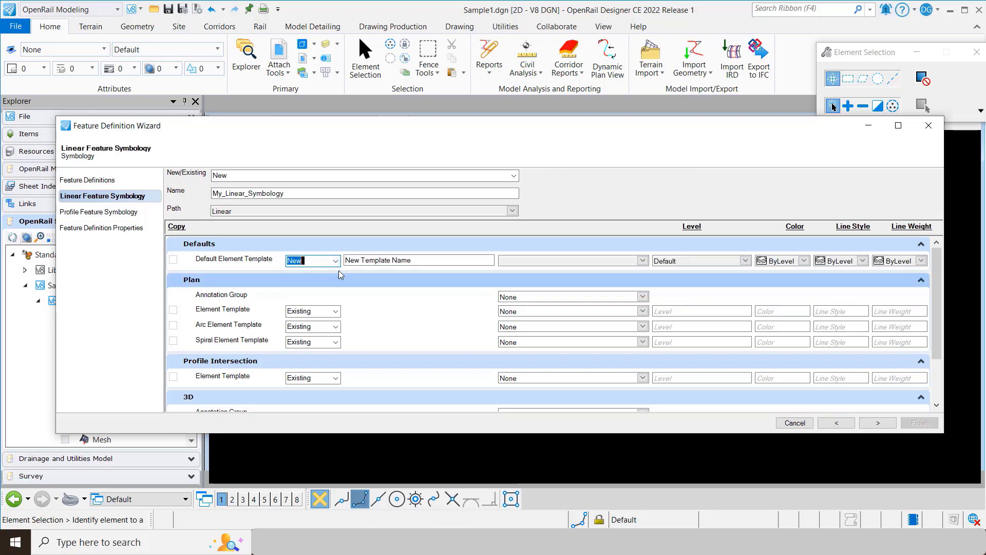
pyautogui.click(419, 260)
pyautogui.write('My_Template')
pyautogui.press('Tab')
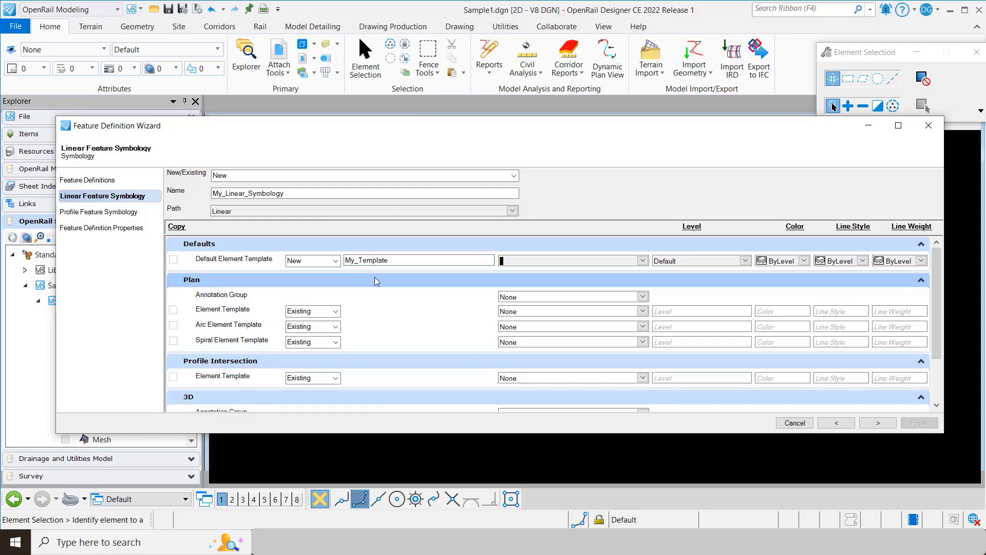
pyautogui.click(544, 261)
pyautogui.doubleClick(542, 281)
pyautogui.doubleClick(542, 281)
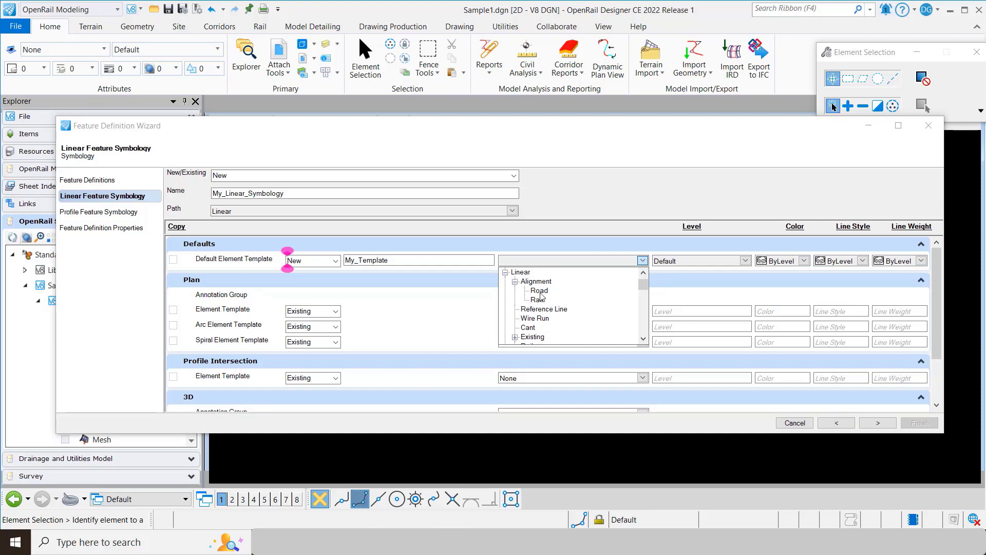
pyautogui.click(539, 290)
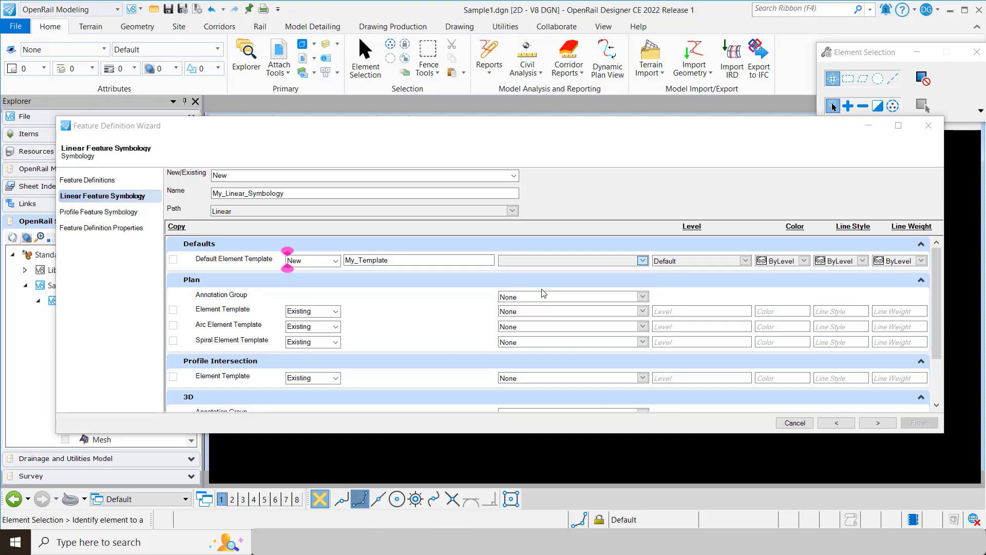
# Step: Give My_Template level BNDY_Commencing Line and colour 7
pyautogui.click(745, 261)
pyautogui.click(721, 282)
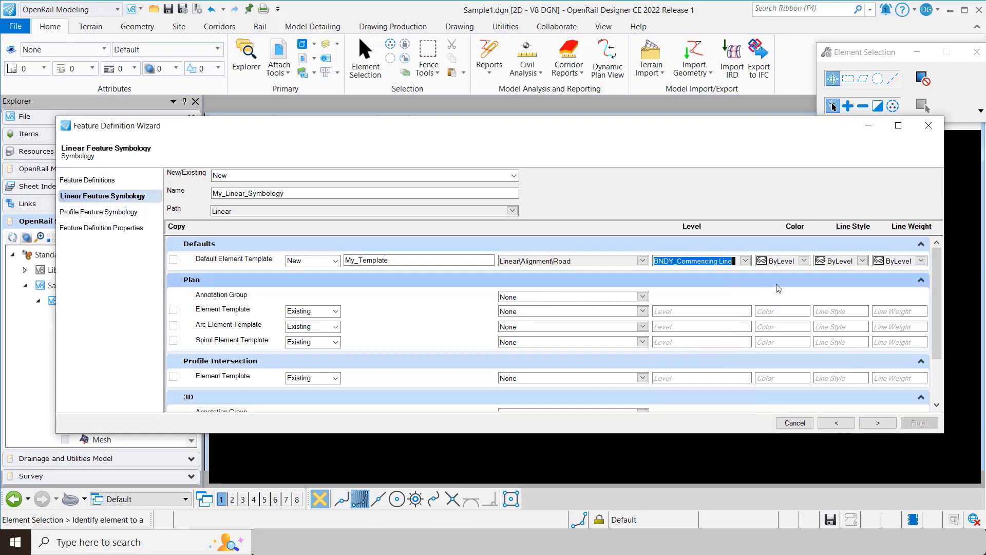
pyautogui.click(804, 260)
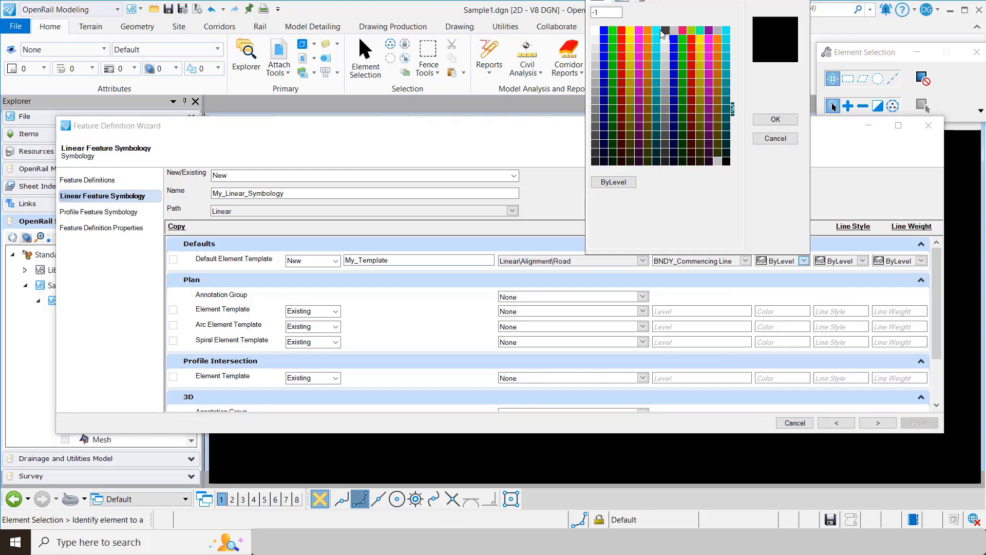
pyautogui.doubleClick(703, 97)
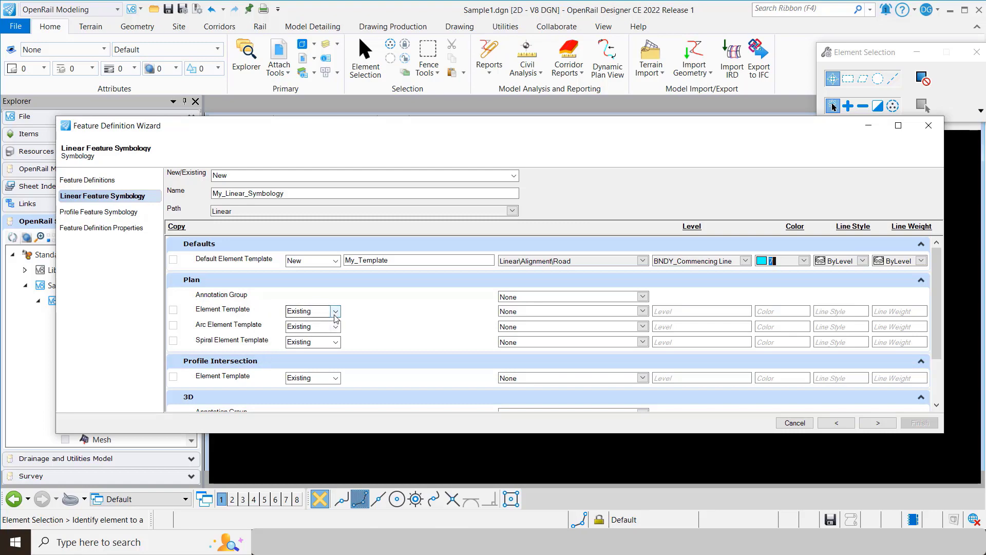
# Step: Leave the plan element template as Existing and begin naming the profile symbology
pyautogui.scroll(-1, 262, 347)
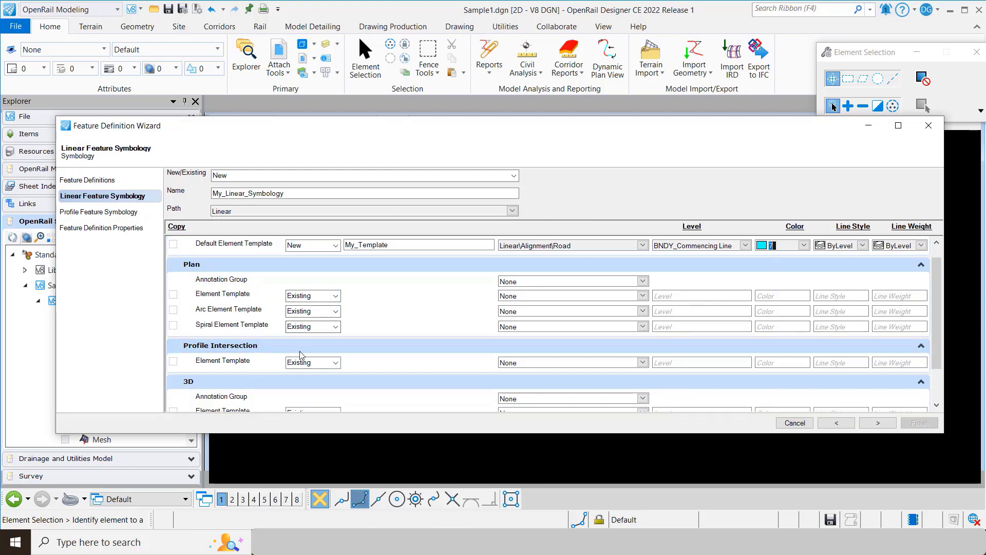
pyautogui.click(335, 295)
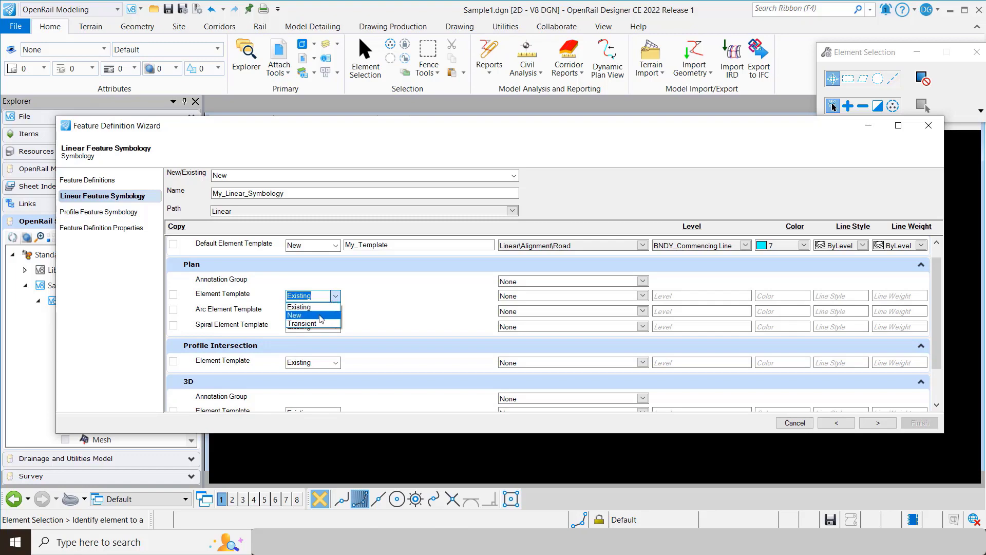
pyautogui.click(382, 311)
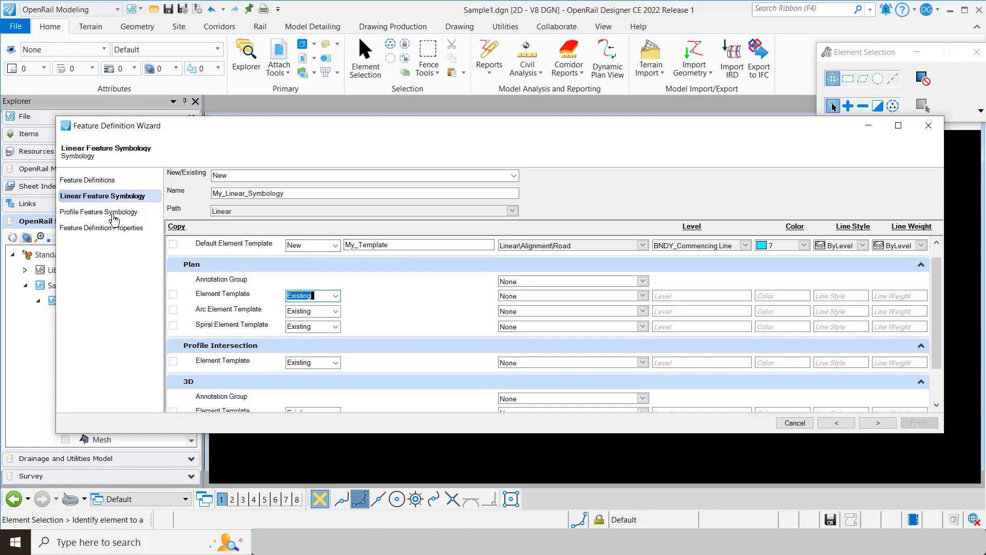
pyautogui.click(113, 213)
pyautogui.click(242, 192)
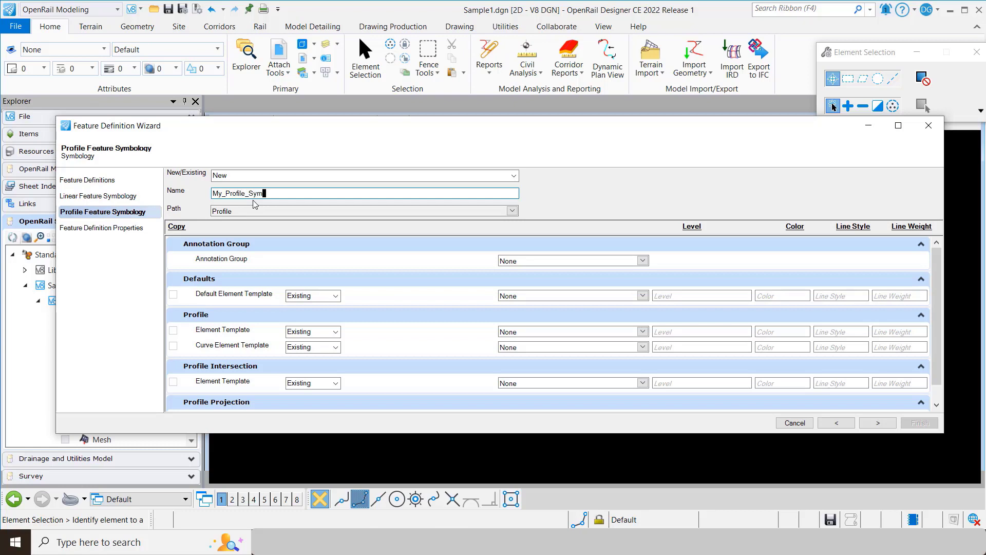
# Step: Confirm the profile symbology name and reuse My_Template as its default element template
pyautogui.press('Tab')
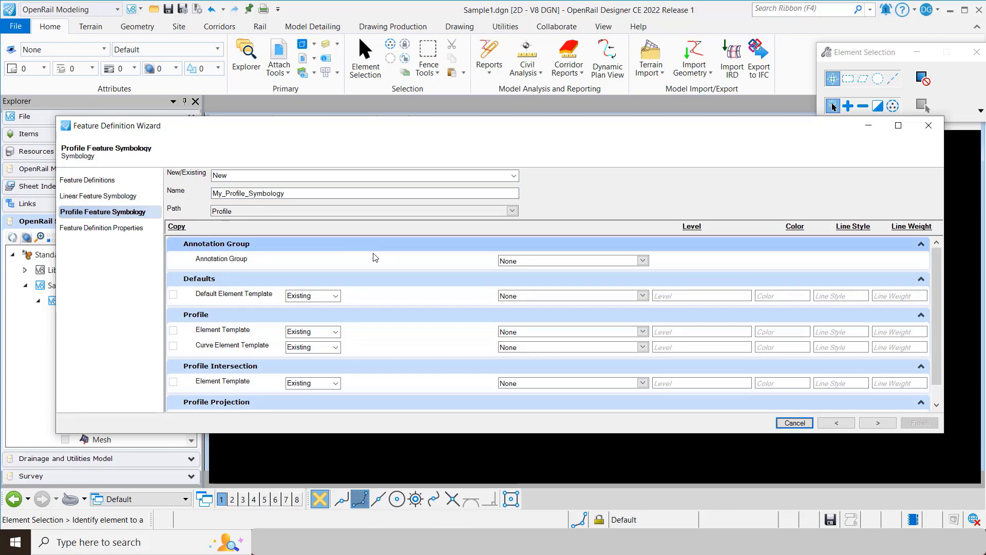
pyautogui.click(337, 296)
pyautogui.click(331, 323)
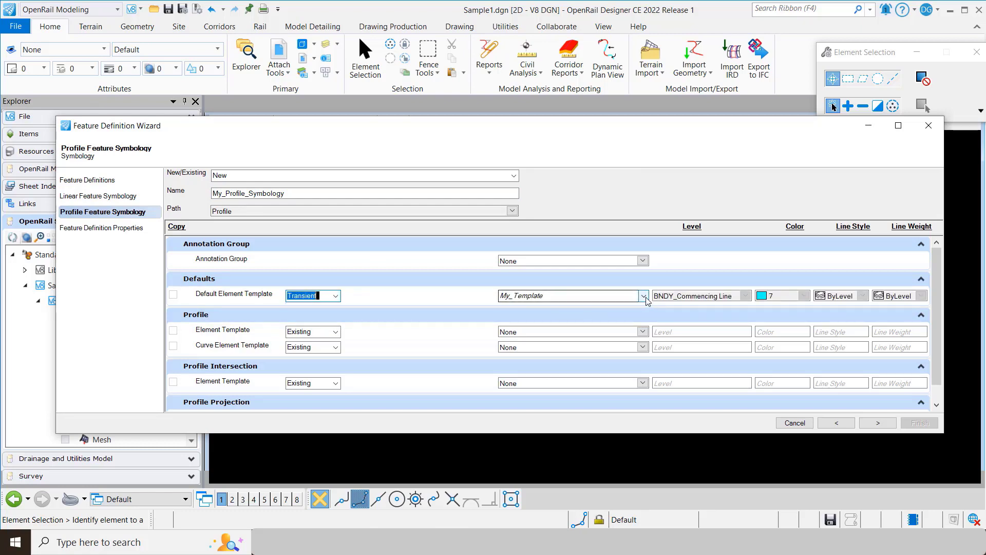
# Step: Recheck the linear symbology's template name, then move to Feature Definition Properties
pyautogui.click(105, 196)
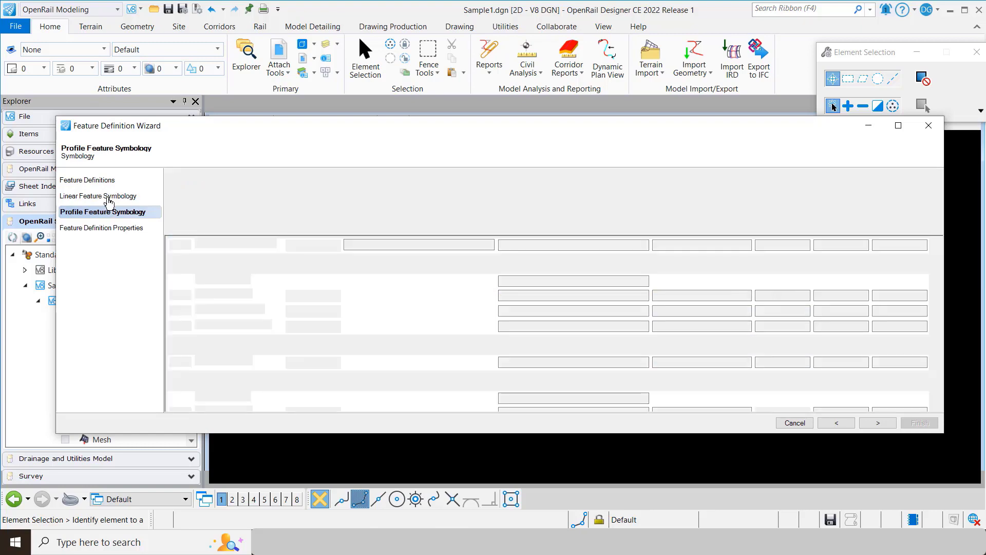
pyautogui.moveTo(390, 245); pyautogui.dragTo(360, 245)
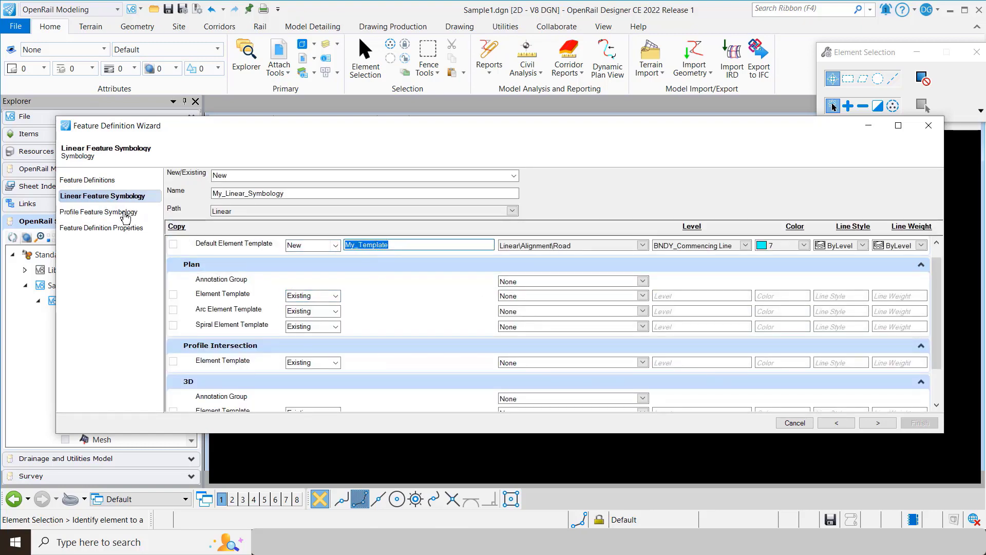
pyautogui.click(125, 213)
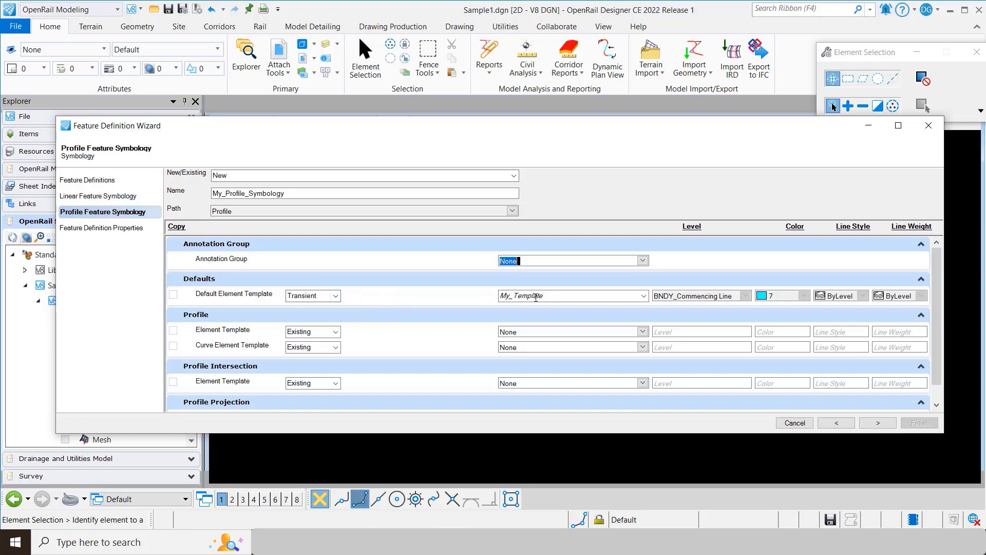
pyautogui.click(124, 231)
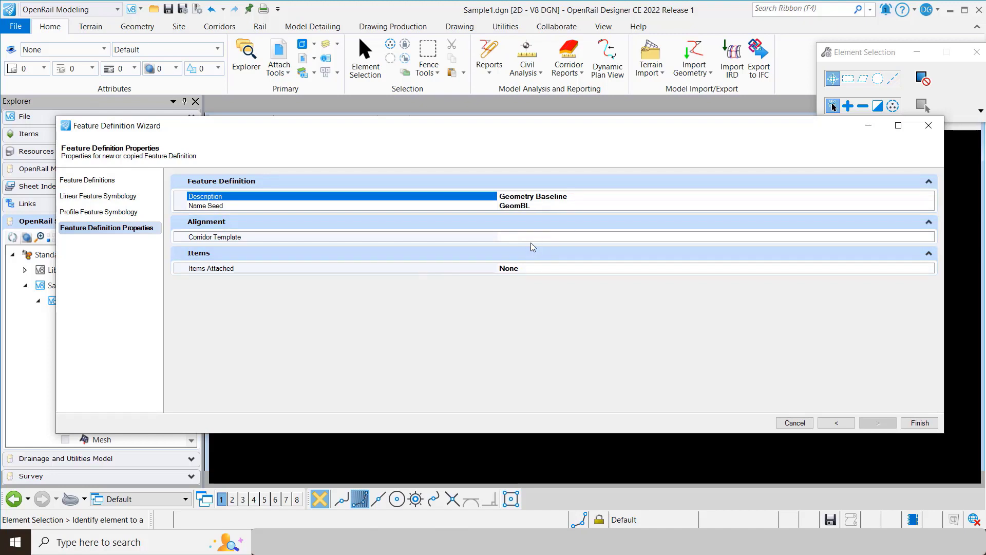
# Step: Set the corridor template to Templates\Rural\Asphalt Pavt w/ Asphalt Shoulders\Undivided\2 Lanes and finish the wizard
pyautogui.click(918, 236)
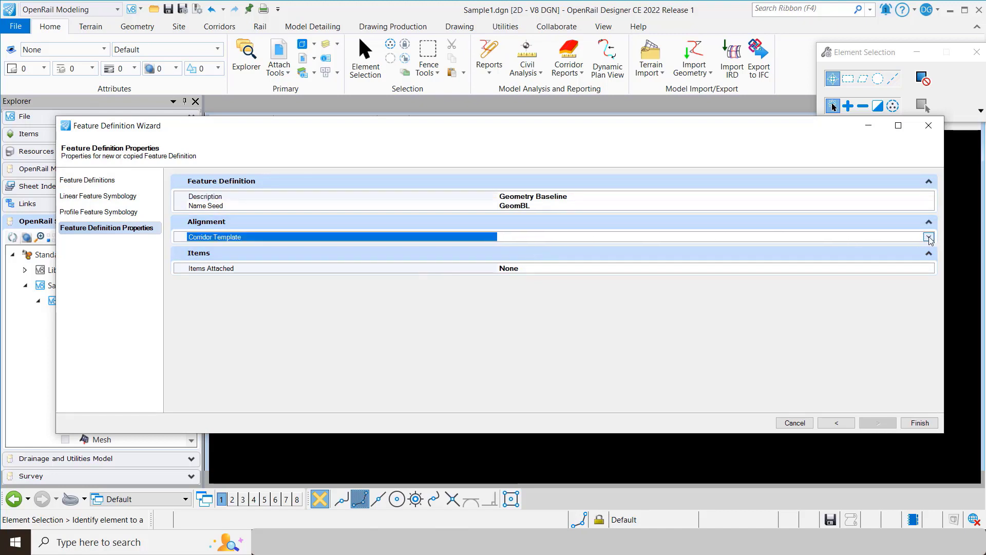
pyautogui.click(928, 237)
pyautogui.click(504, 247)
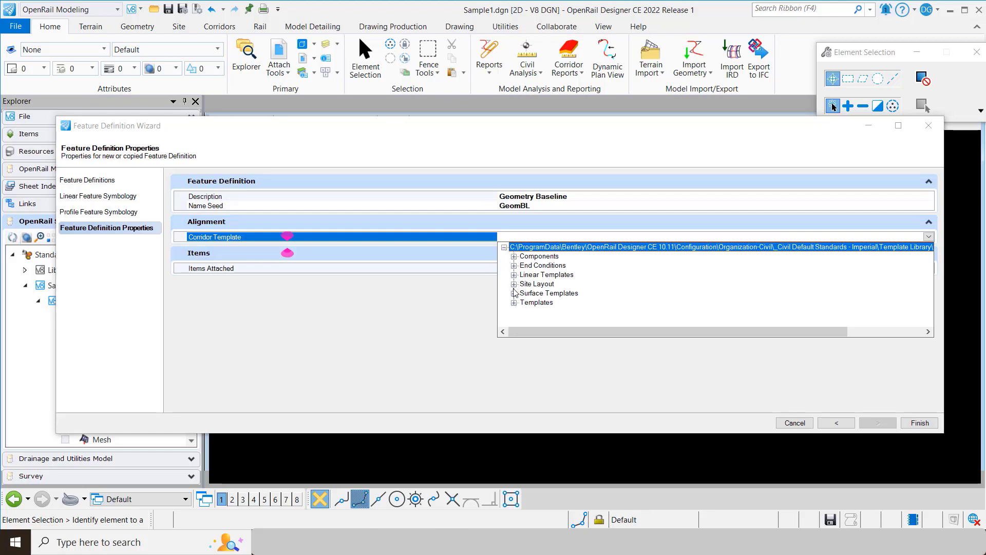
pyautogui.click(513, 302)
pyautogui.click(524, 303)
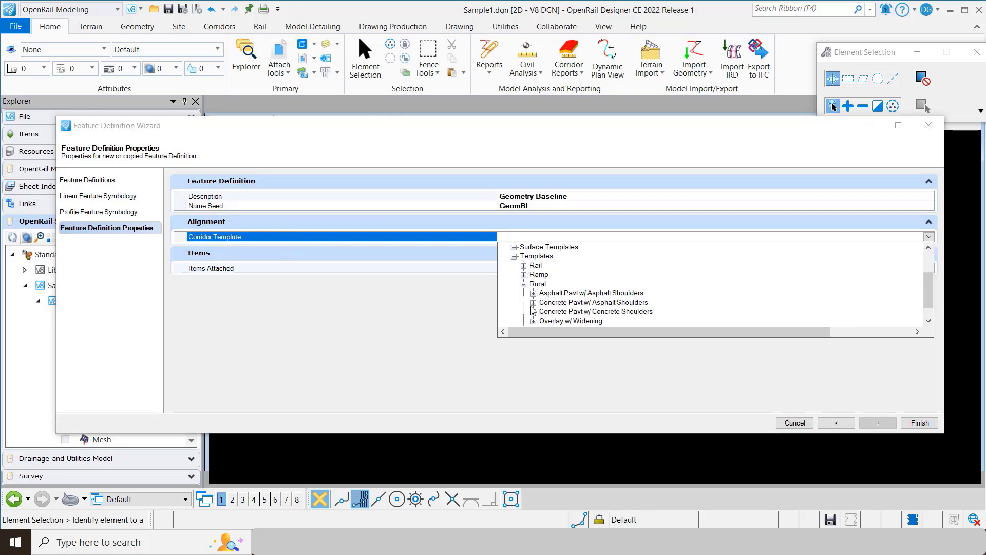
pyautogui.click(533, 293)
pyautogui.click(544, 312)
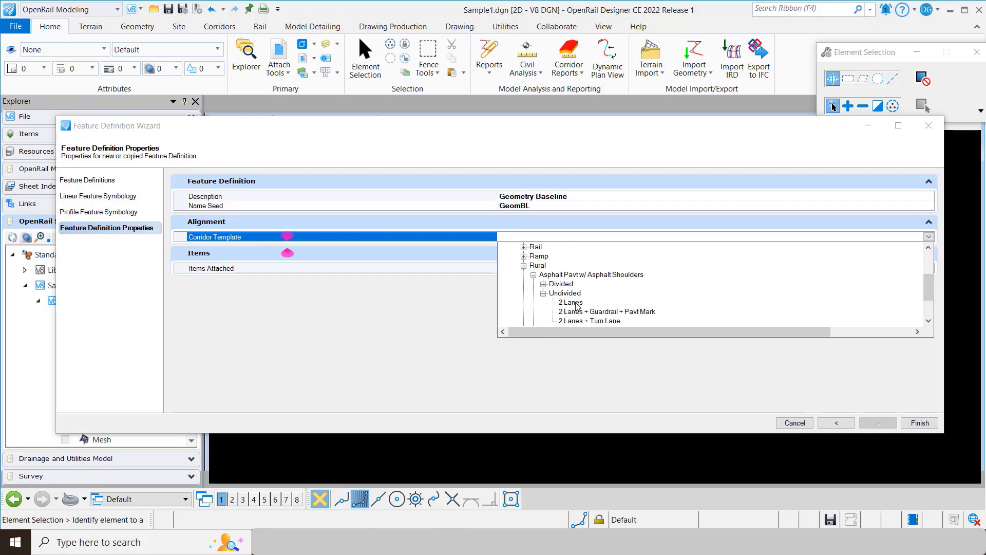
pyautogui.click(569, 304)
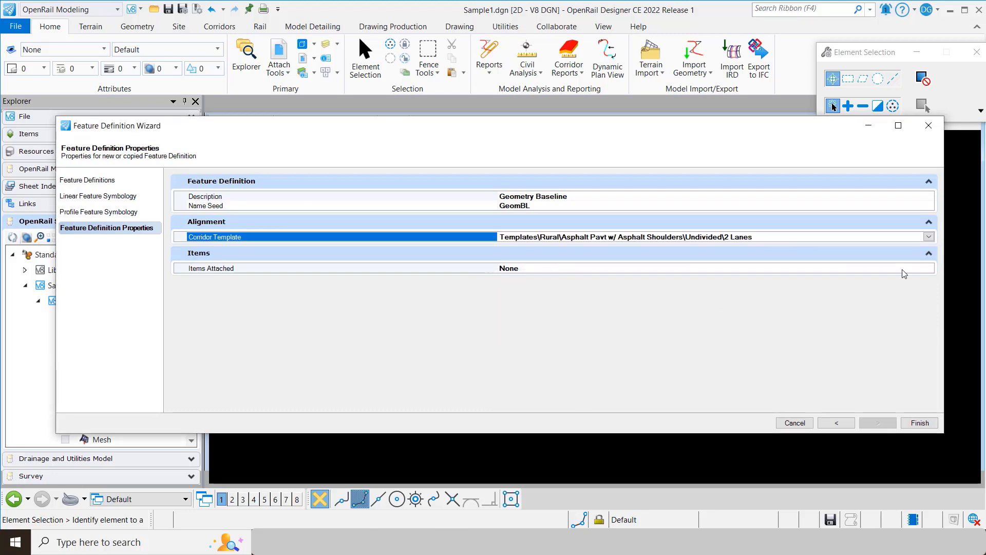
pyautogui.click(919, 423)
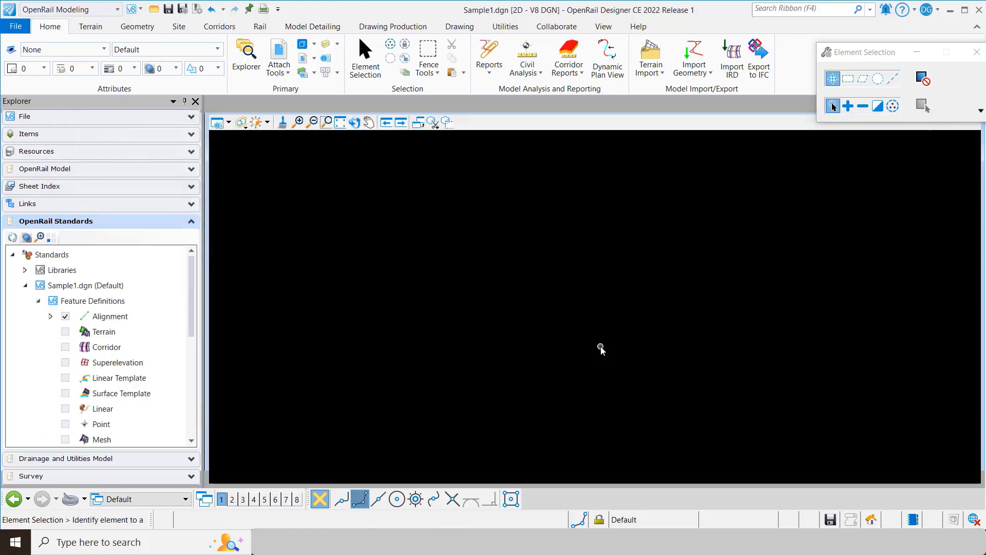
# Step: Expand Alignment and the feature symbologies to review My_Feature, My_Linear_Symbology and My_Profile_Symbology
pyautogui.click(51, 316)
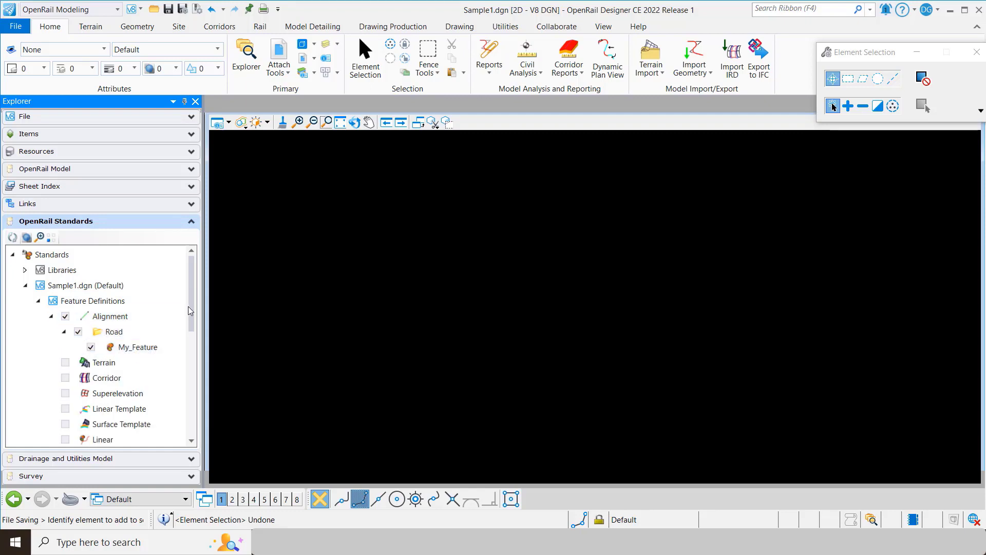
pyautogui.moveTo(189, 290); pyautogui.dragTo(187, 362)
pyautogui.click(38, 338)
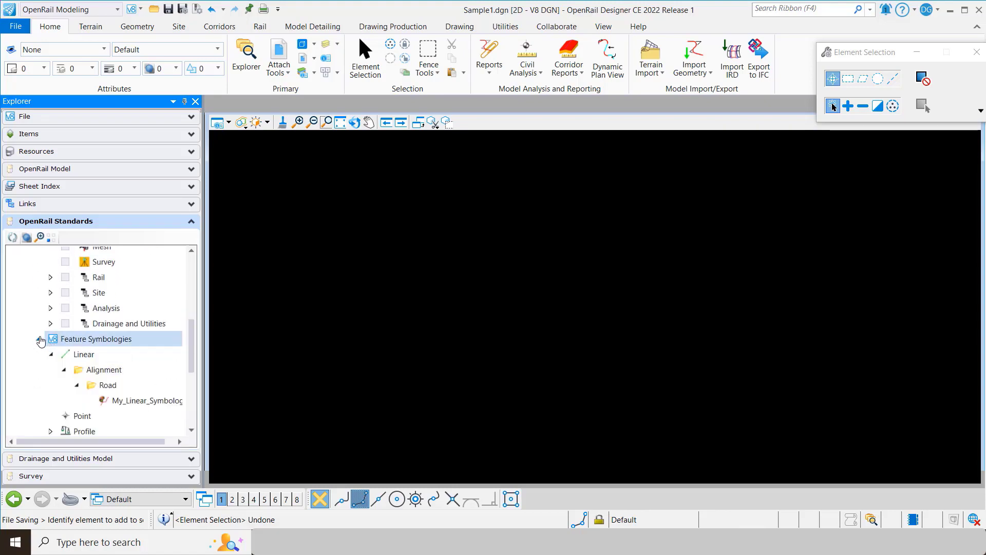
pyautogui.scroll(-1, 77, 348)
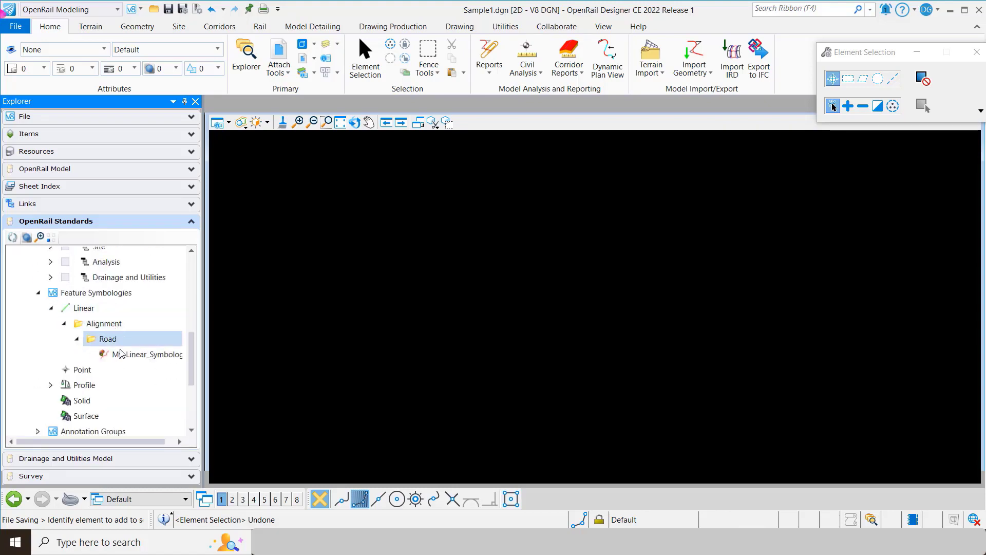
pyautogui.click(142, 356)
pyautogui.click(50, 385)
pyautogui.scroll(-1, 49, 359)
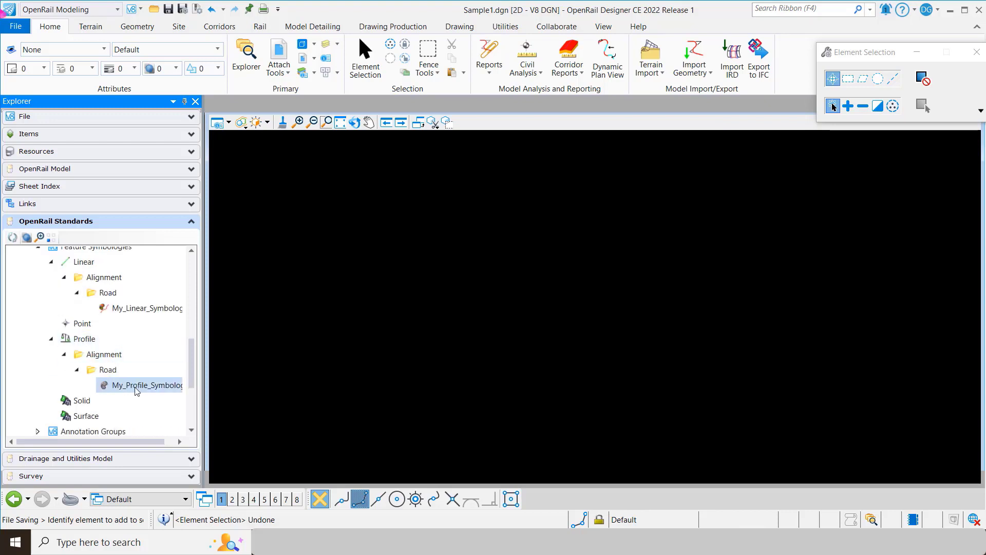
pyautogui.hscroll(1, 194, 373)
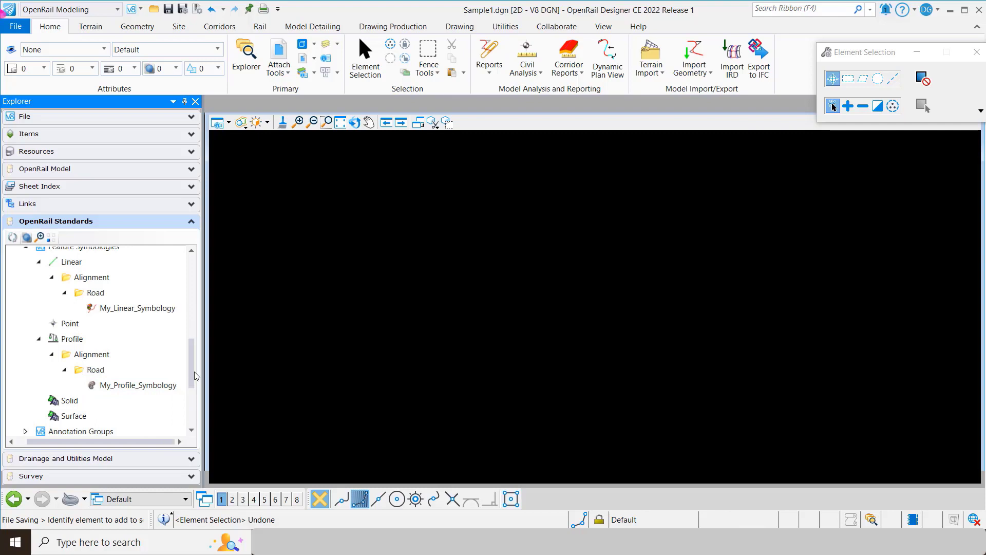
pyautogui.scroll(7, 188, 356)
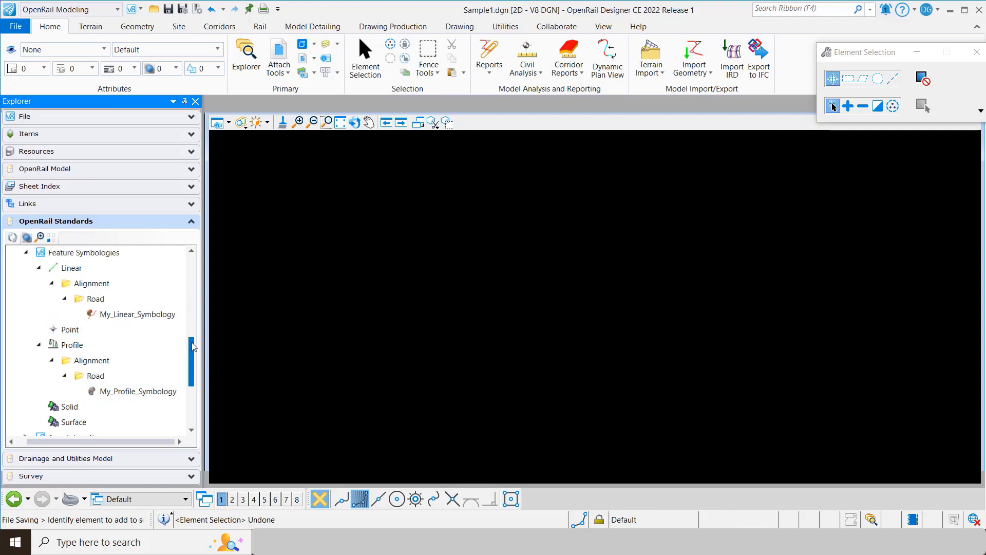
# Step: Open the element templates manager and expand Sample1.dgn > Linear > Alignment > Road
pyautogui.click(104, 49)
pyautogui.click(57, 297)
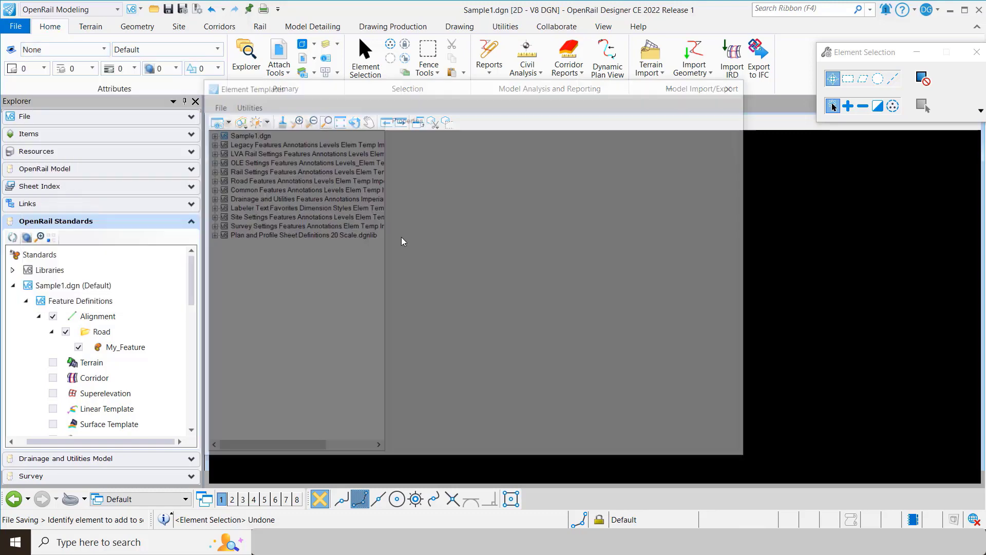
pyautogui.click(209, 133)
pyautogui.click(218, 143)
pyautogui.click(230, 152)
pyautogui.click(238, 161)
# Step: Check My_Template's settings and My_Feature's properties, then open Sample2.dgn
pyautogui.click(284, 170)
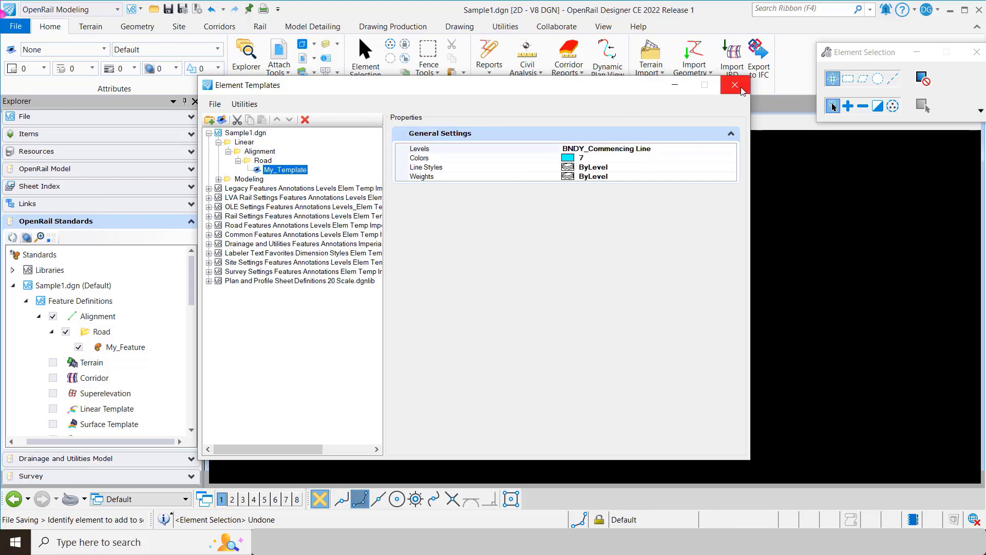
pyautogui.click(735, 86)
pyautogui.click(138, 348)
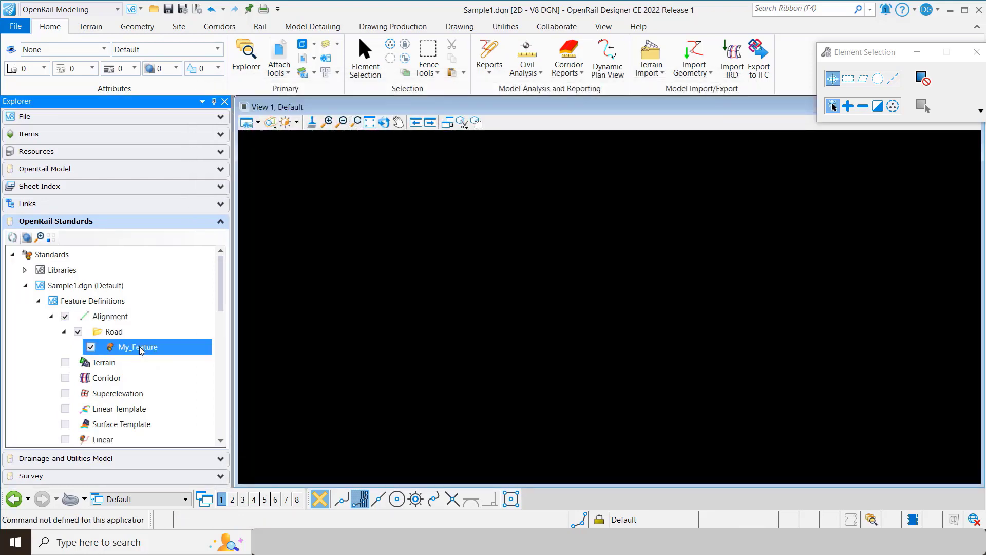
pyautogui.rightClick(141, 347)
pyautogui.click(179, 443)
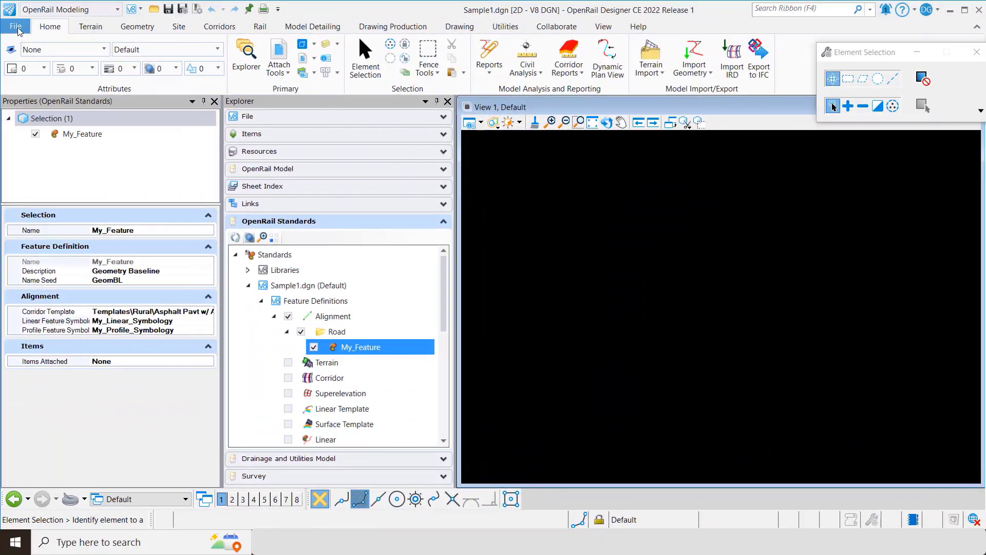
pyautogui.click(16, 26)
pyautogui.click(131, 162)
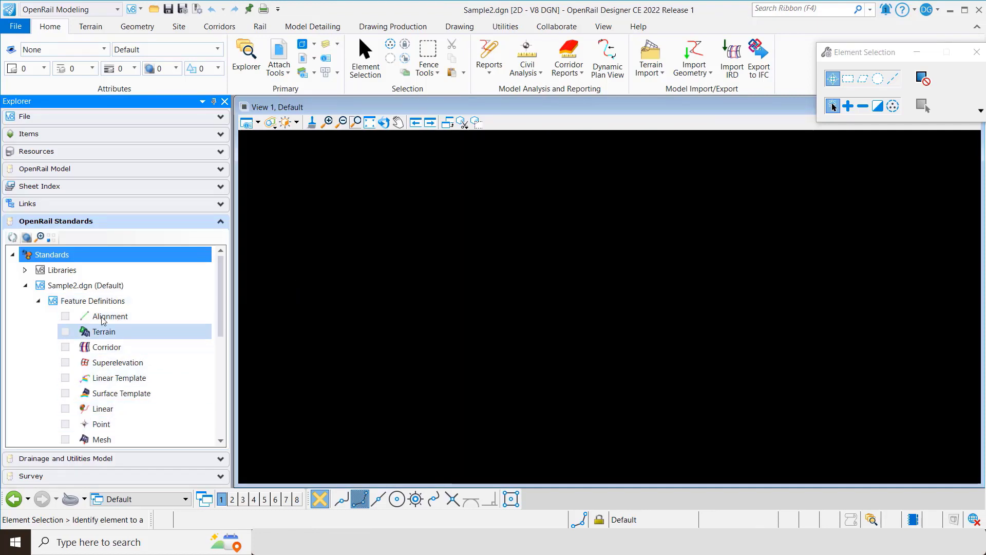
# Step: Collapse Sample2.dgn standards and expand Libraries > Feature Definitions > Common Features > Alignment > Road
pyautogui.click(26, 285)
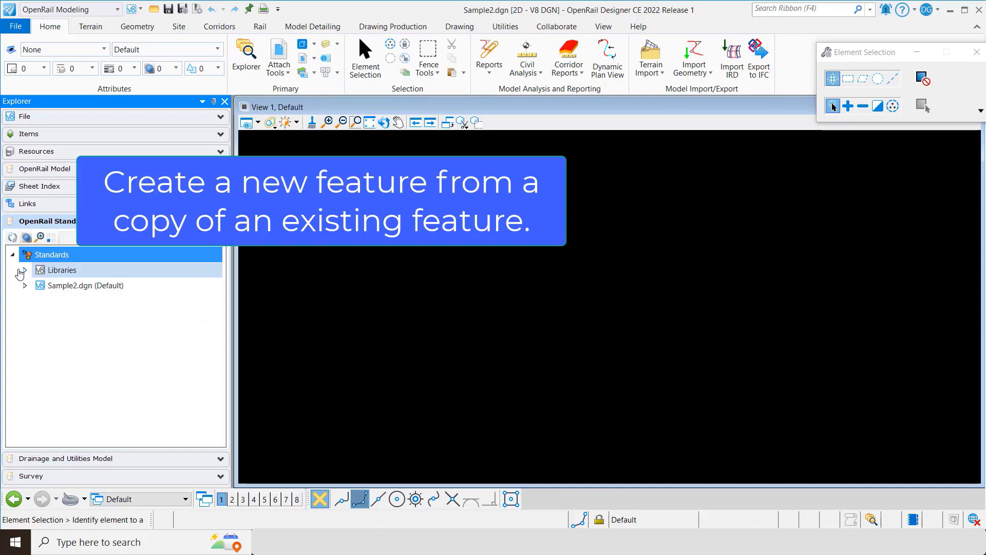
pyautogui.click(24, 270)
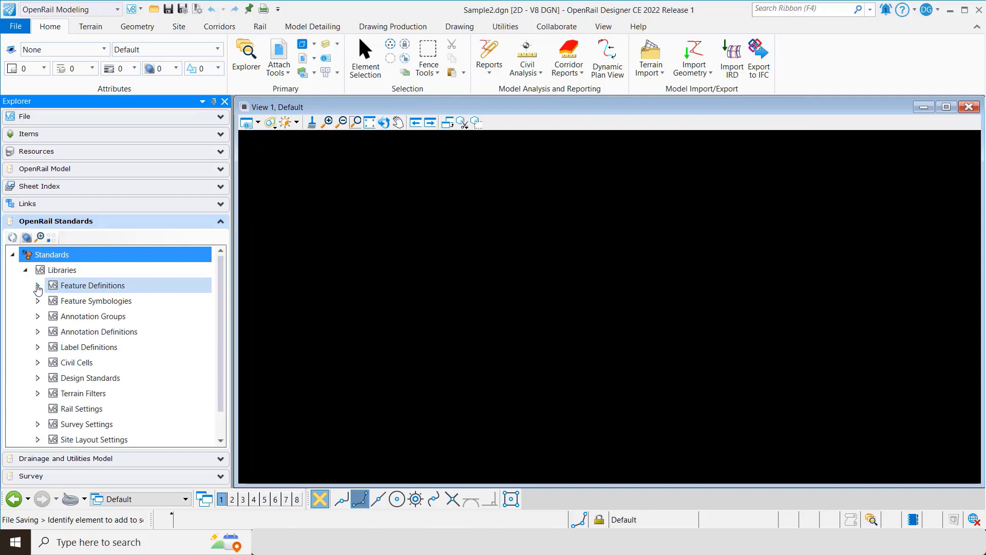
pyautogui.click(37, 286)
pyautogui.click(51, 347)
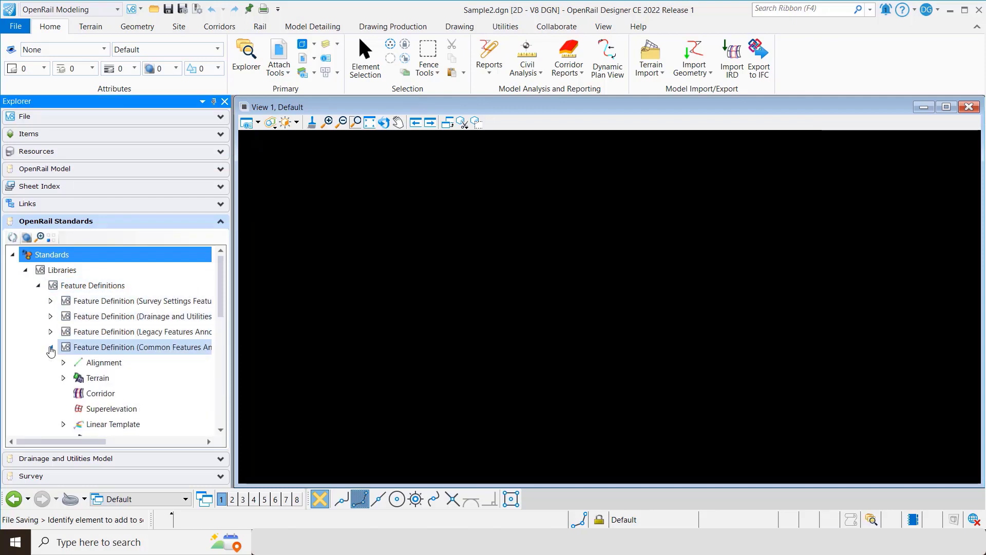
pyautogui.click(63, 362)
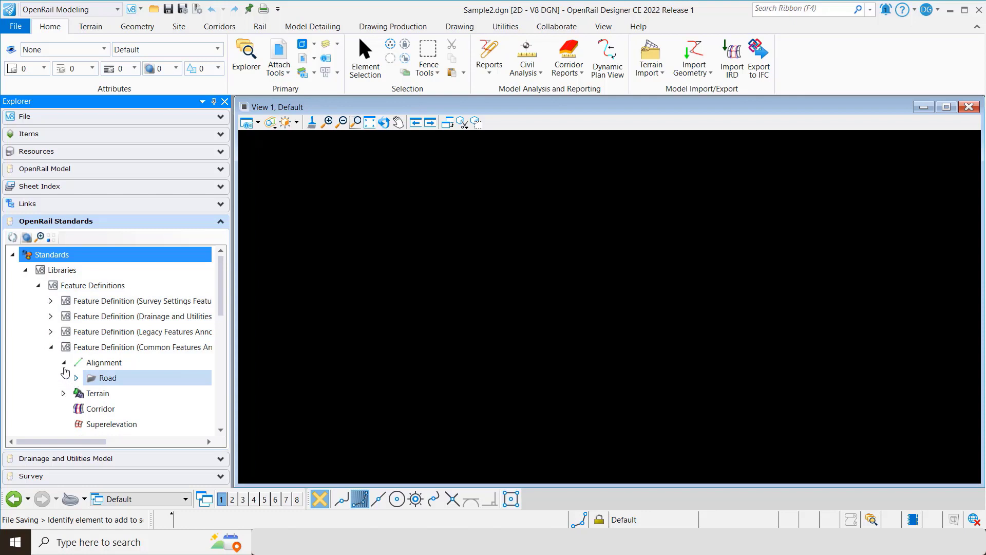
pyautogui.click(76, 377)
pyautogui.scroll(-1, 50, 353)
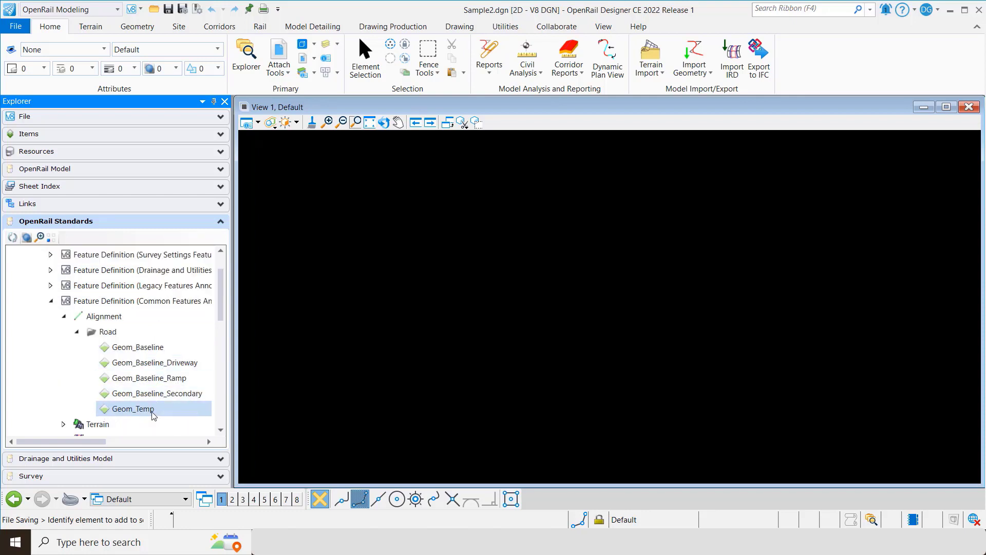
# Step: Start a wizard copy of Geom_Baseline and rename it My_Feature
pyautogui.rightClick(147, 351)
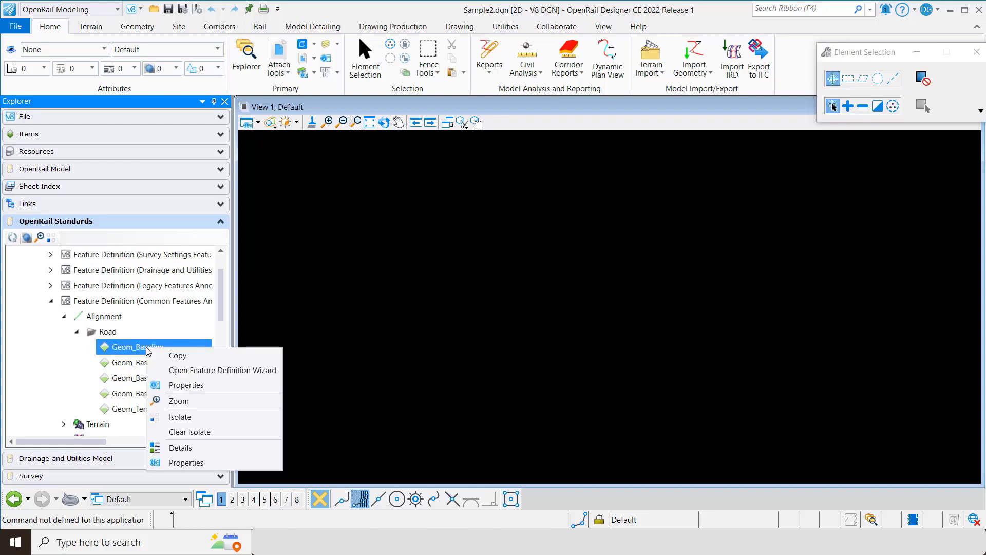
pyautogui.click(202, 369)
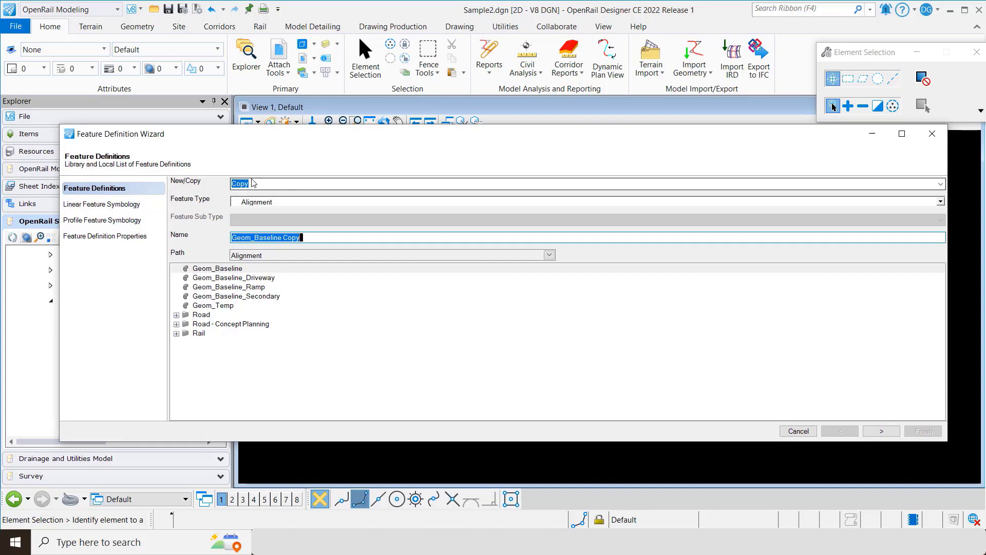
pyautogui.moveTo(303, 241); pyautogui.dragTo(231, 240)
pyautogui.write('My_')
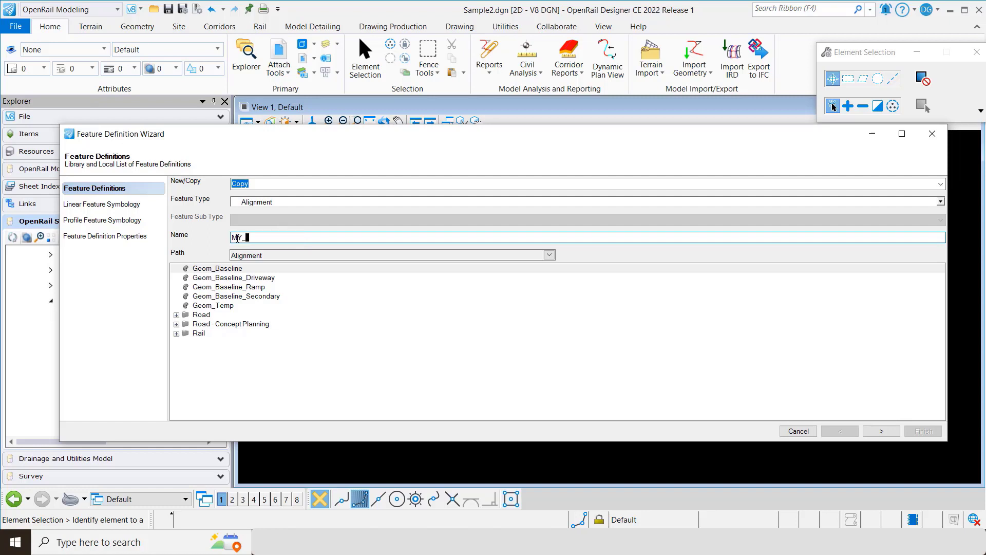
pyautogui.write('Feature')
pyautogui.hotkey('shift', 'Tab')
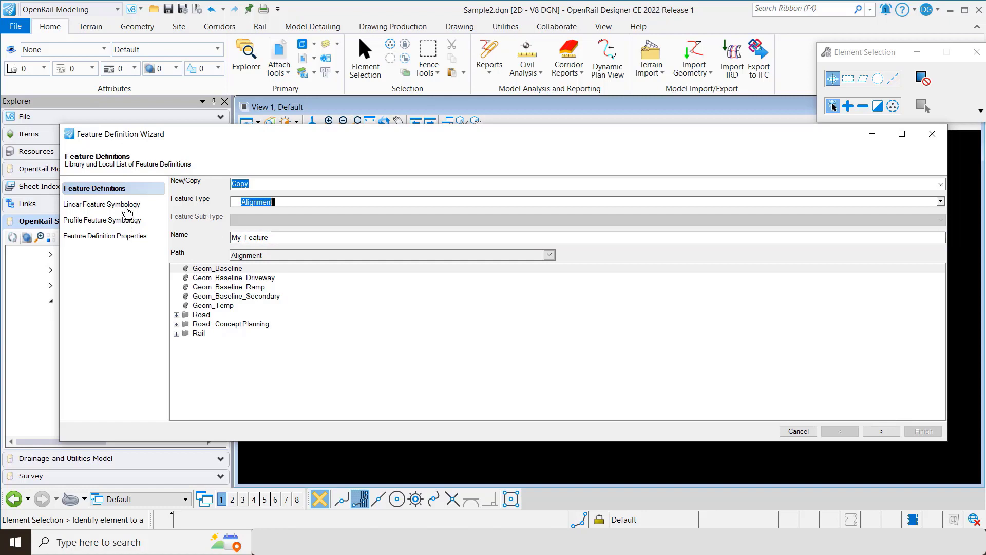
# Step: Place the copied feature under the Alignment\Road path
pyautogui.click(548, 256)
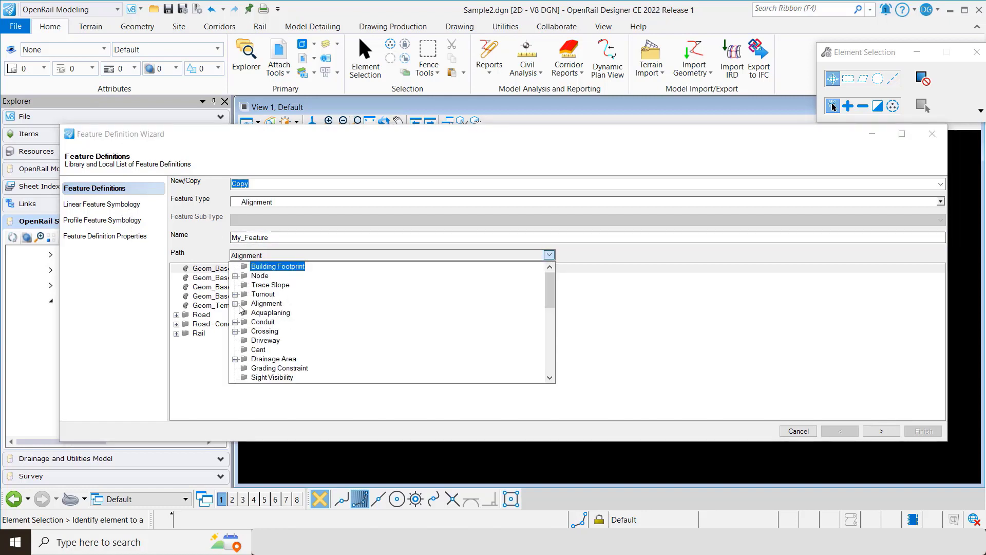
pyautogui.click(235, 304)
pyautogui.click(265, 322)
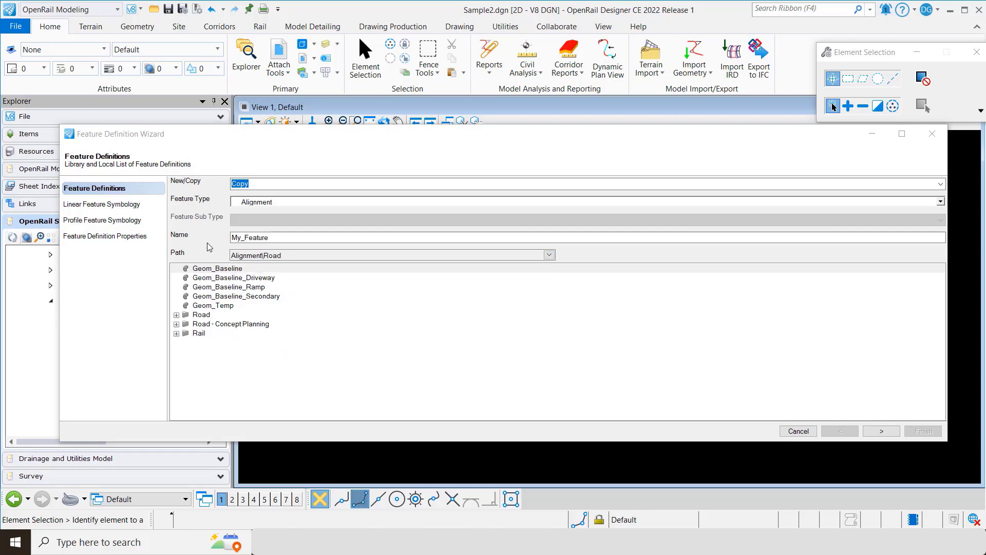
pyautogui.click(123, 205)
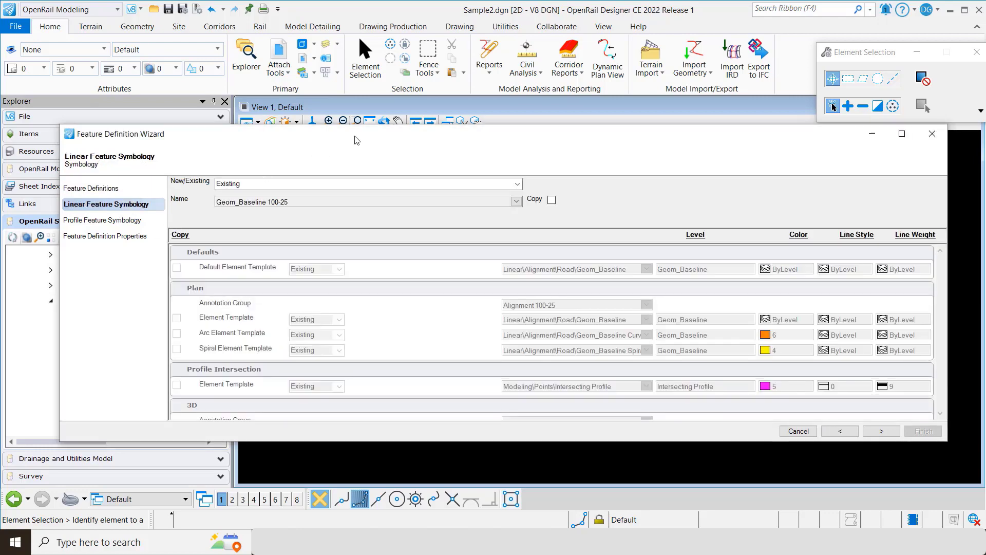
# Step: Copy Geom_Baseline 100-25 as My_Linear_Symbology, stored under Linear\Alignment\Road
pyautogui.moveTo(357, 139); pyautogui.dragTo(362, 123)
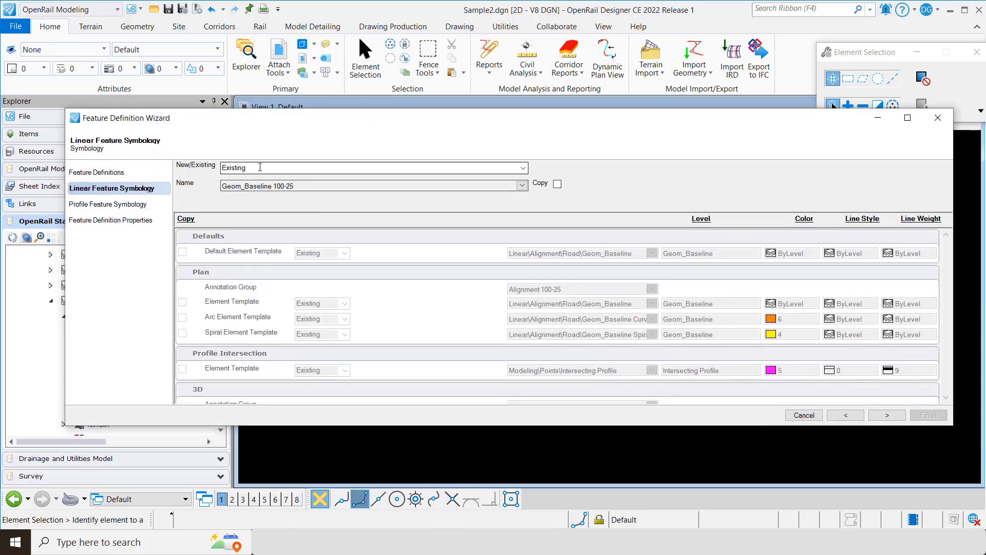
pyautogui.moveTo(294, 186); pyautogui.dragTo(220, 186)
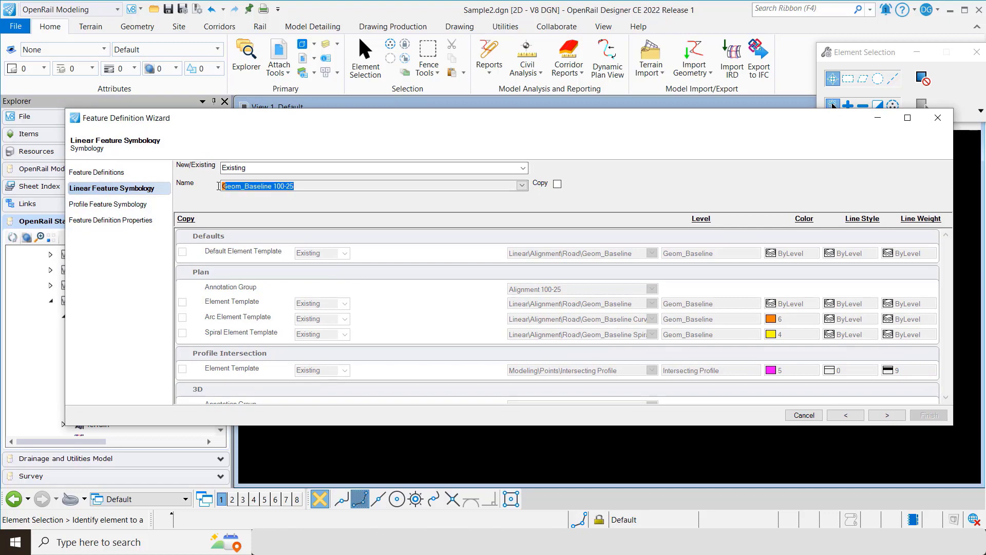
pyautogui.click(557, 184)
pyautogui.click(229, 186)
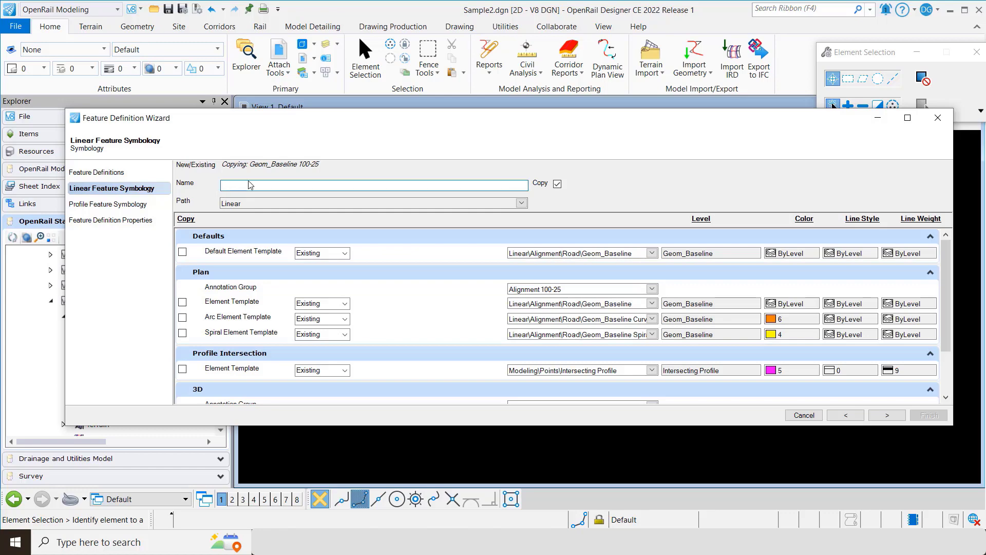
pyautogui.write('My_L')
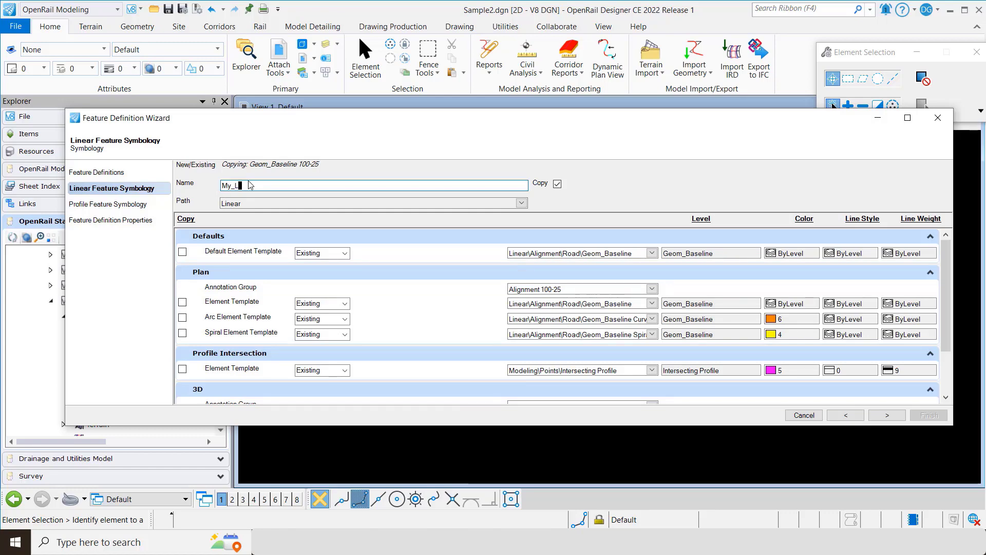
pyautogui.write('inear_Symbology')
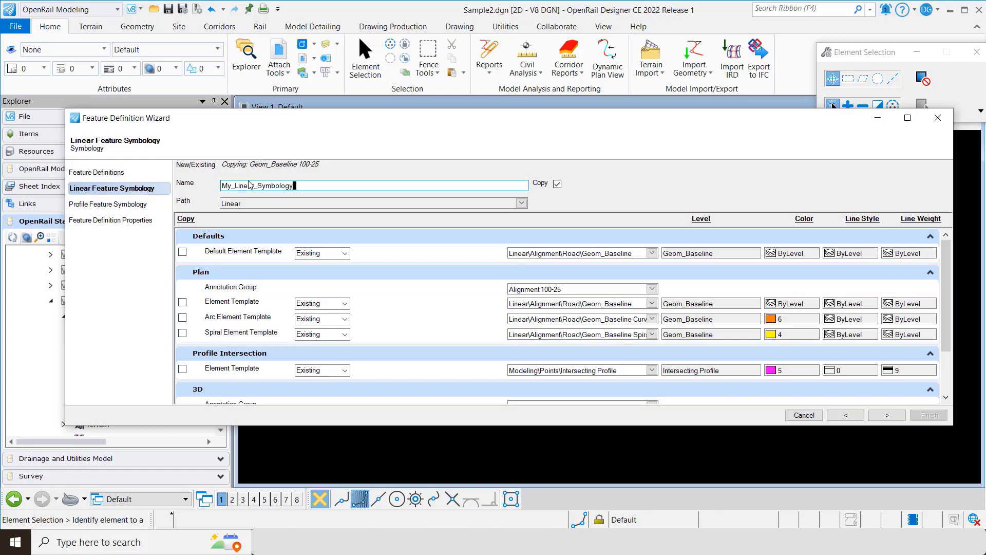
pyautogui.click(522, 203)
pyautogui.click(225, 215)
pyautogui.click(237, 226)
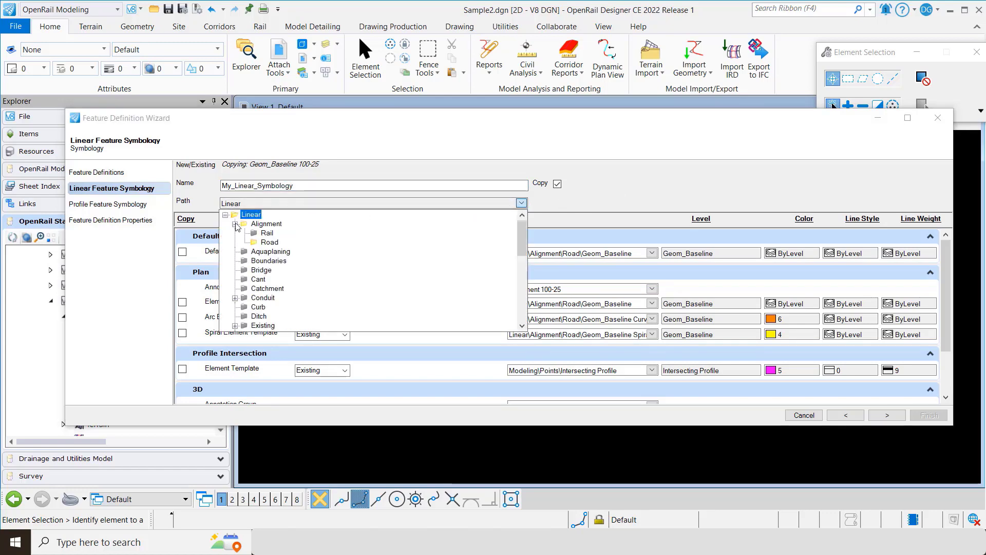
pyautogui.click(259, 247)
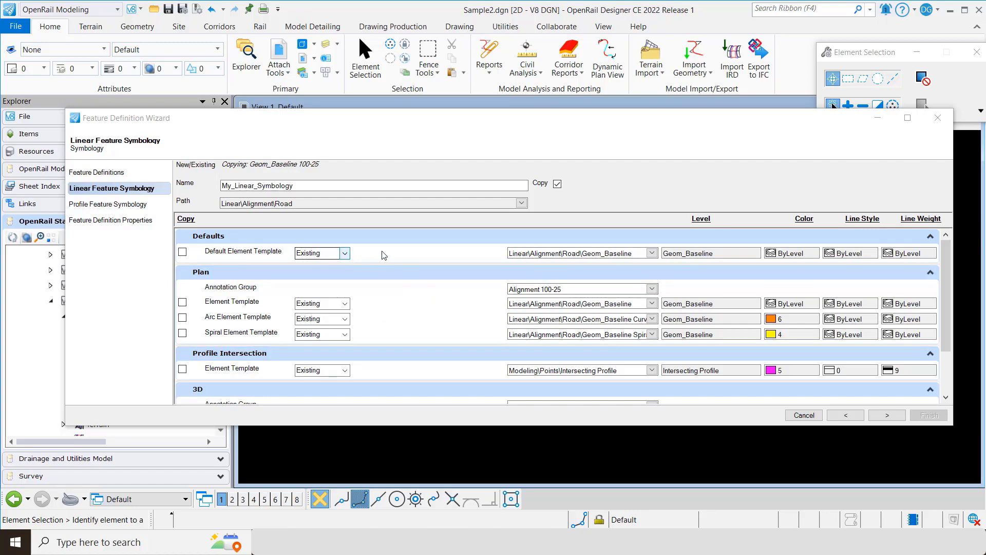
# Step: Copy the default element template as New_Template under Linear\Alignment\Road with colour 7
pyautogui.click(182, 252)
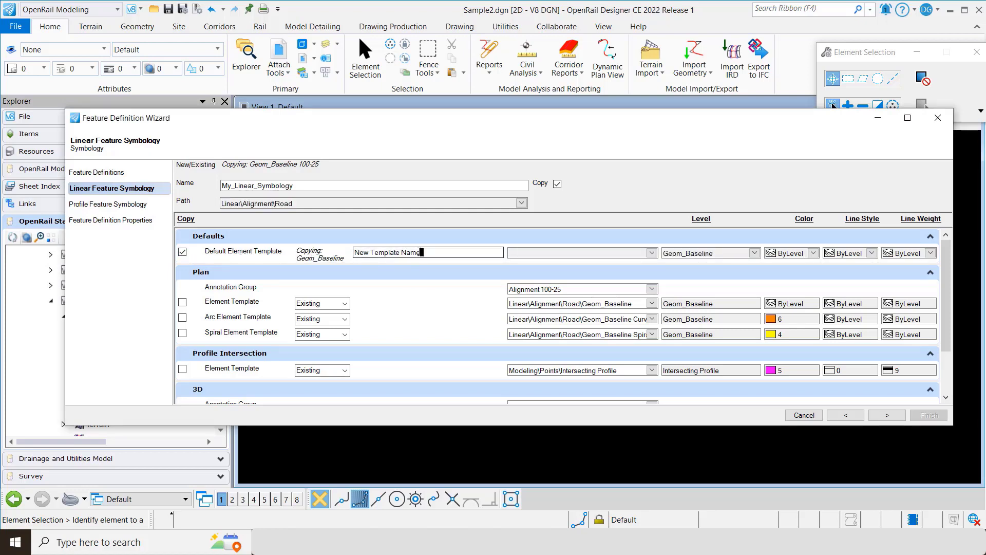
pyautogui.moveTo(427, 258); pyautogui.dragTo(352, 258)
pyautogui.write('New')
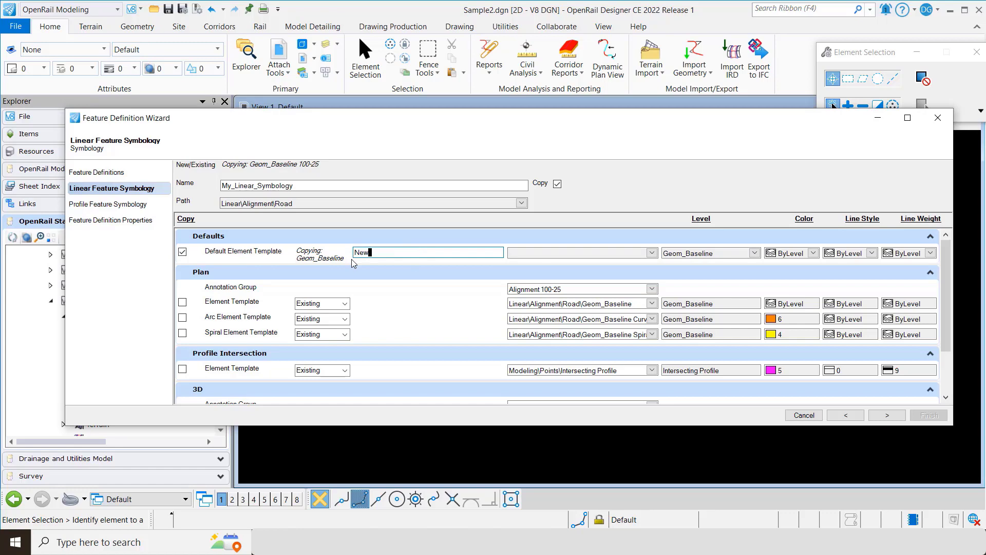
pyautogui.write('_Template')
pyautogui.press('Tab')
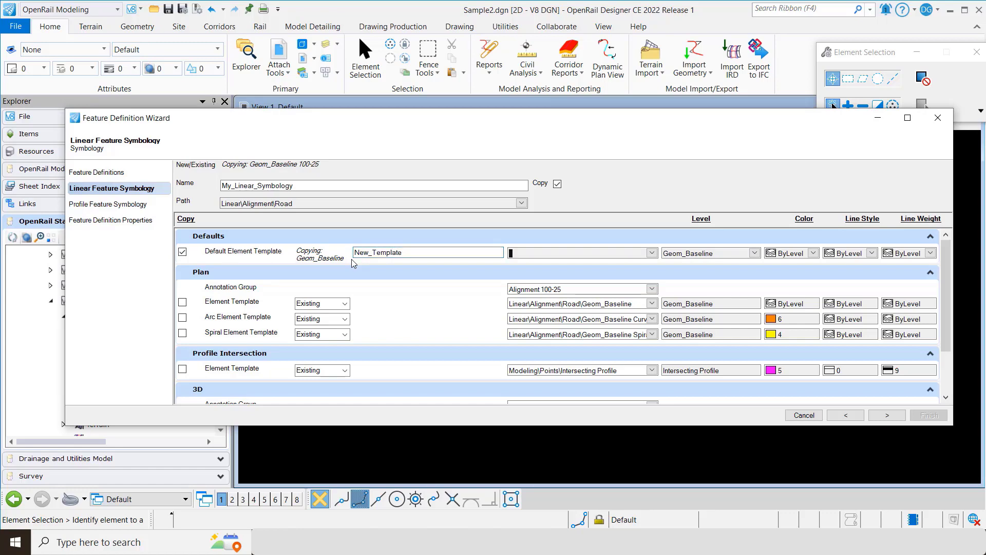
pyautogui.click(651, 252)
pyautogui.click(514, 273)
pyautogui.click(522, 273)
pyautogui.click(547, 283)
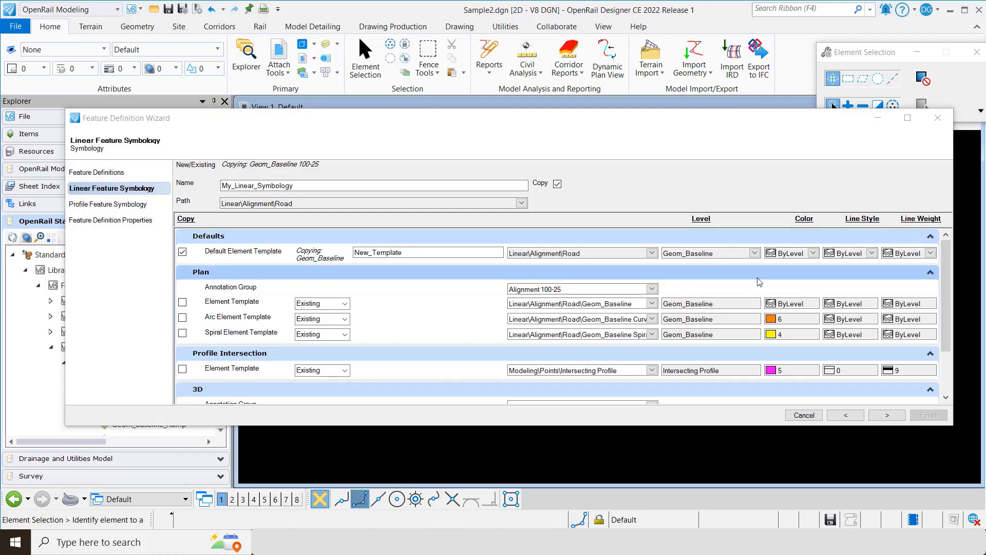
pyautogui.click(813, 253)
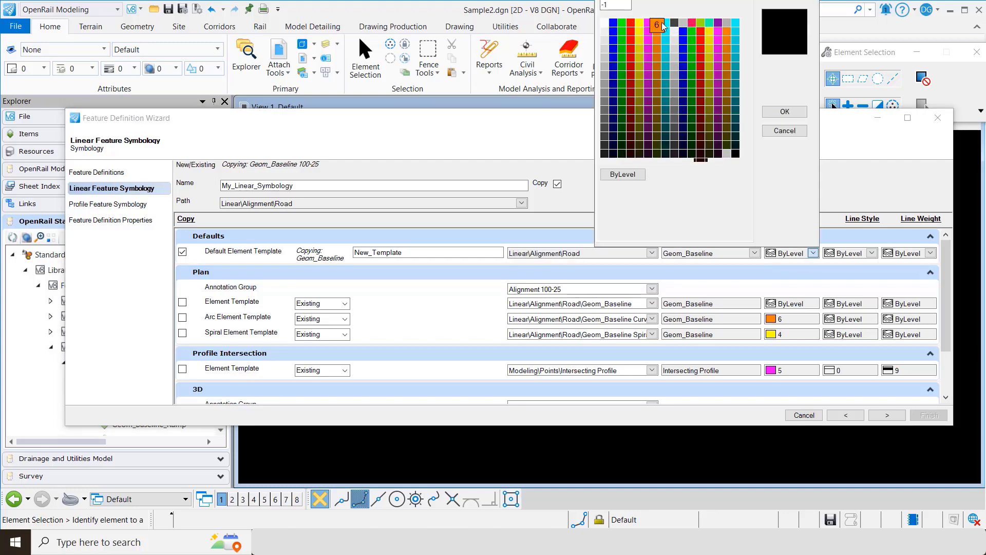
pyautogui.click(666, 24)
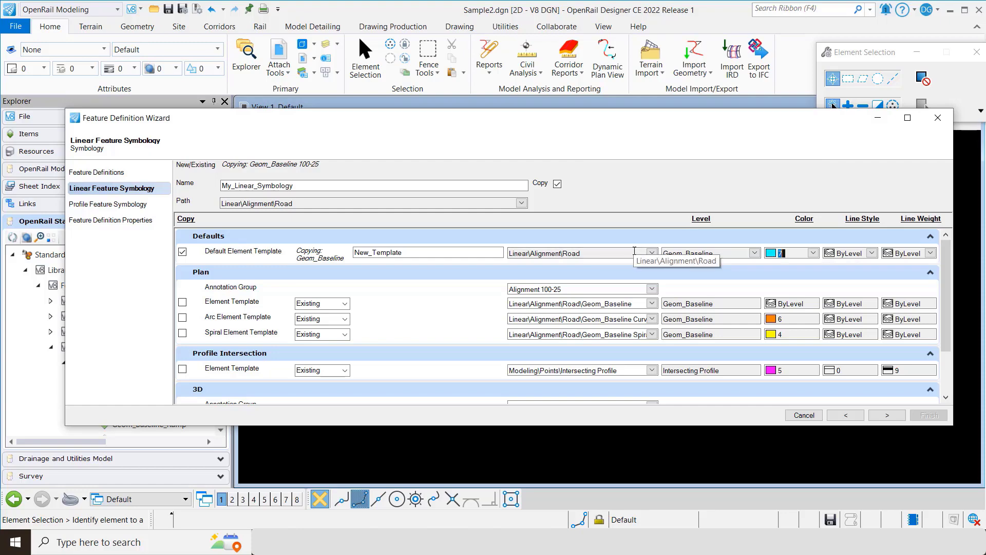
# Step: Step through the profile symbology and properties pages and finish the wizard
pyautogui.click(111, 206)
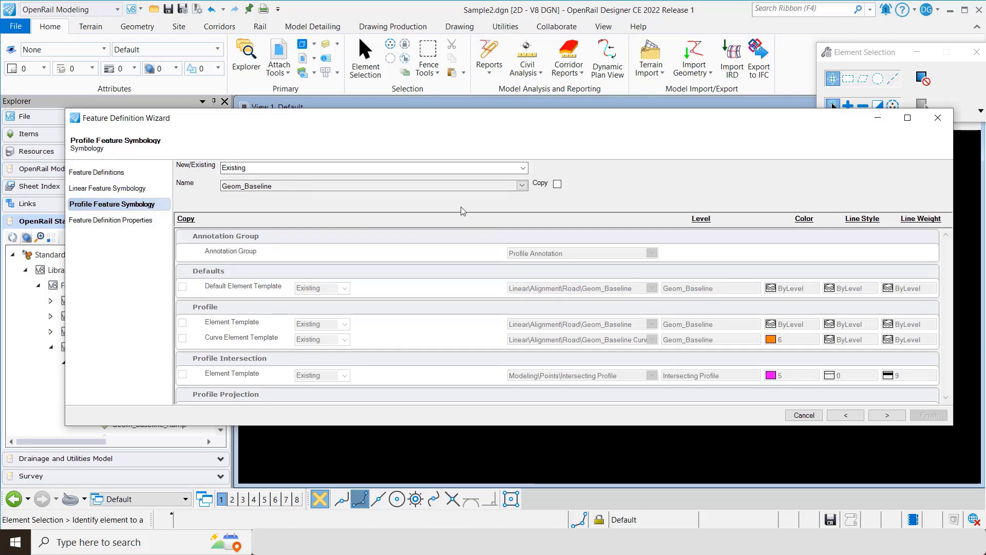
pyautogui.click(149, 222)
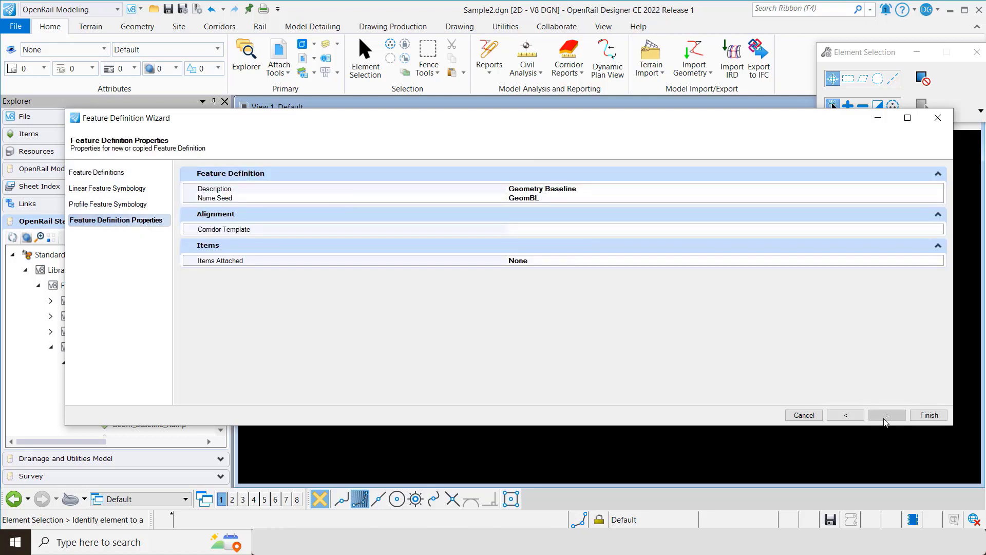
pyautogui.click(932, 415)
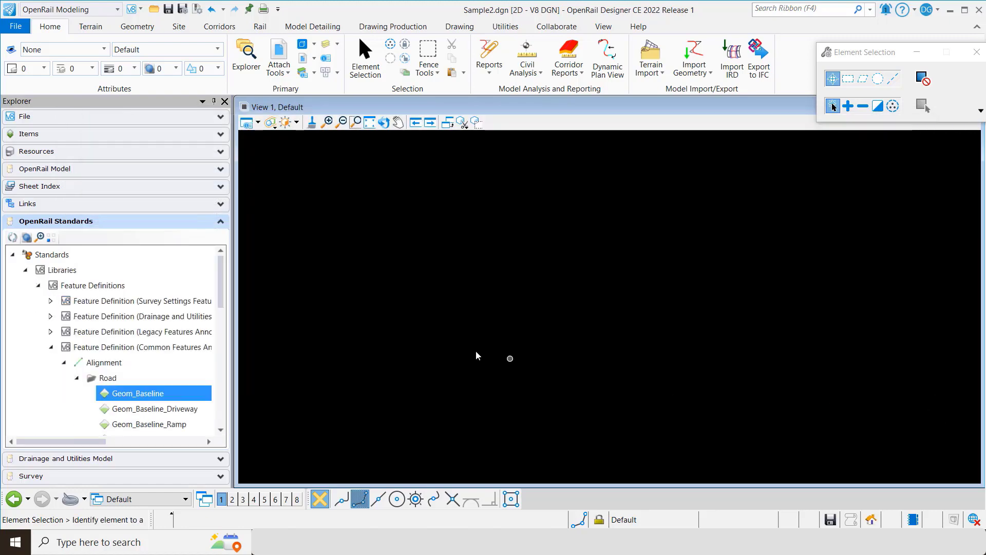
# Step: Expand Sample2.dgn > Feature Definitions > Alignment > Road and select My_Feature
pyautogui.click(25, 270)
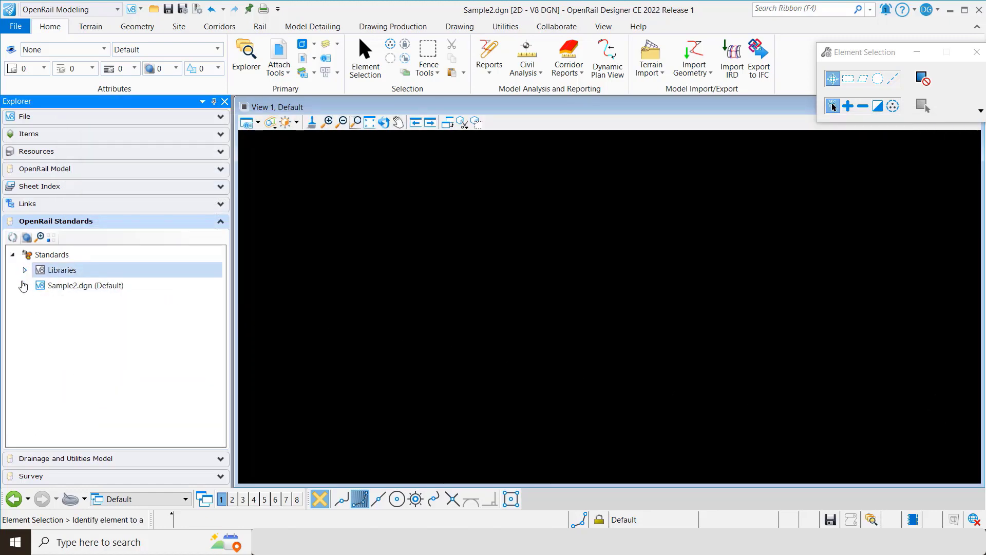
pyautogui.click(24, 286)
pyautogui.click(38, 301)
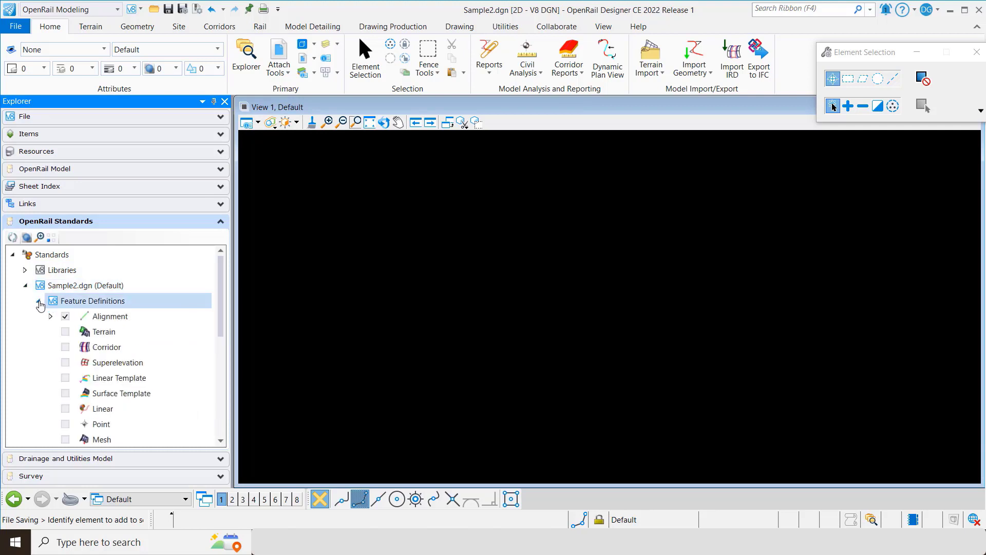
pyautogui.click(51, 316)
pyautogui.click(65, 332)
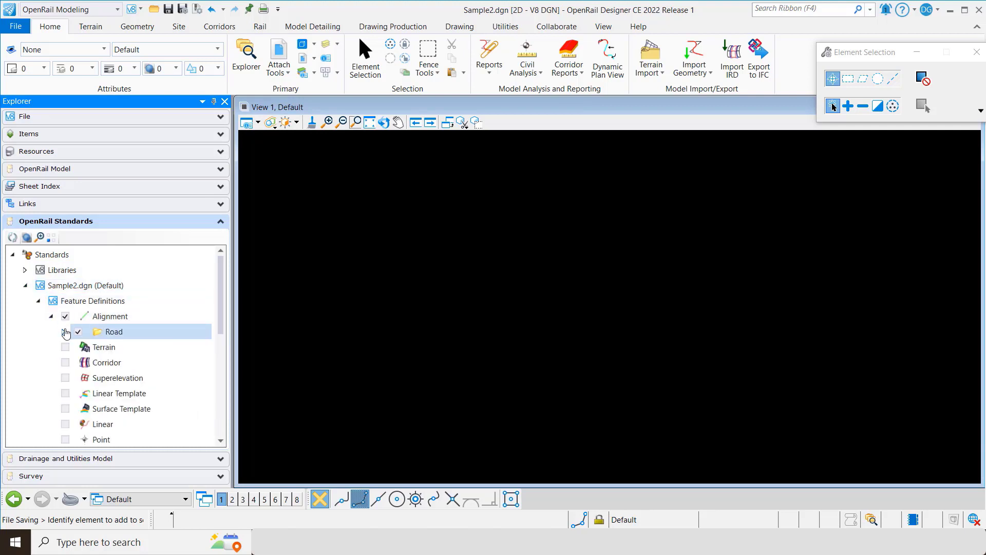
pyautogui.click(65, 332)
pyautogui.click(145, 348)
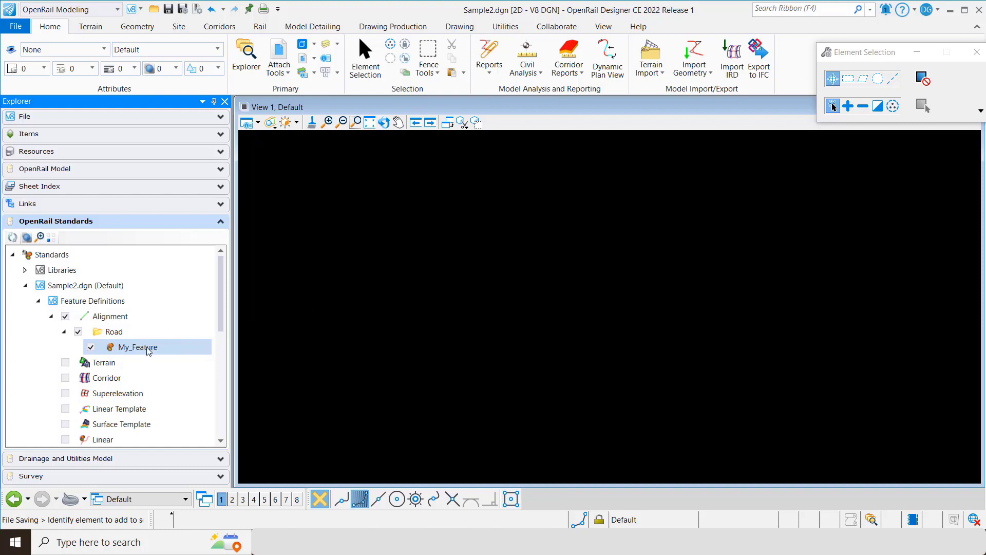
# Step: Expand Feature Symbologies > Linear and Profile to show My_Linear_Symbology
pyautogui.scroll(-5, 54, 371)
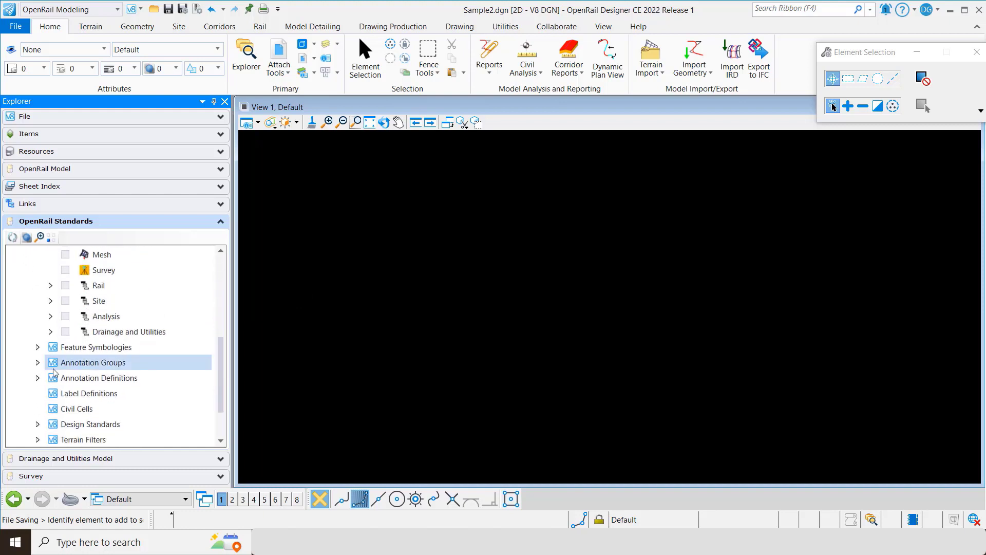
pyautogui.click(37, 347)
pyautogui.click(51, 362)
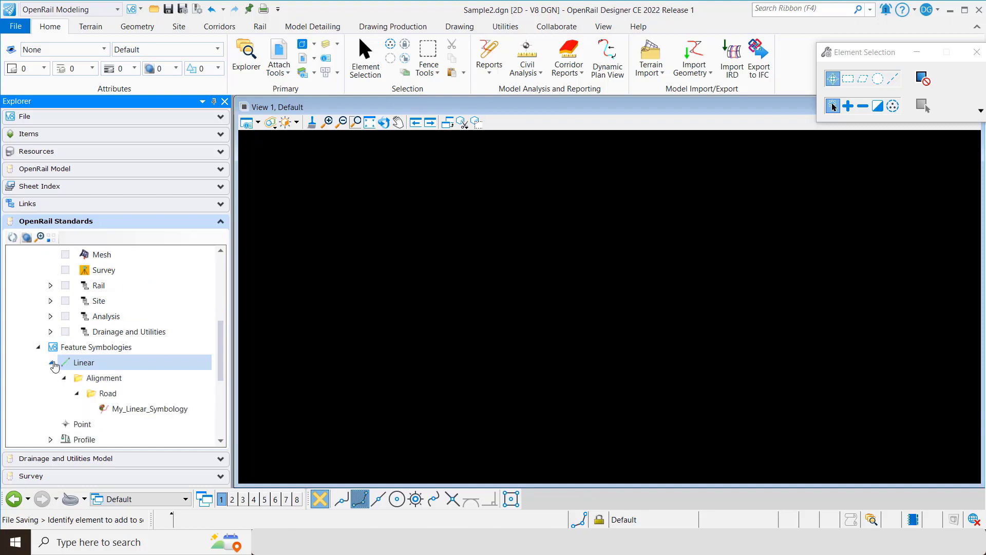
pyautogui.scroll(-3, 180, 310)
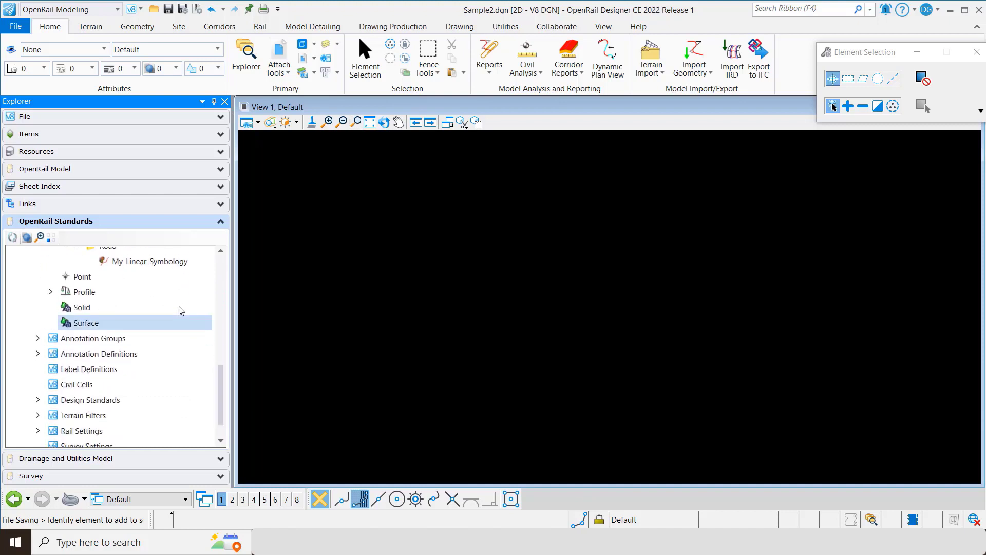
pyautogui.click(50, 291)
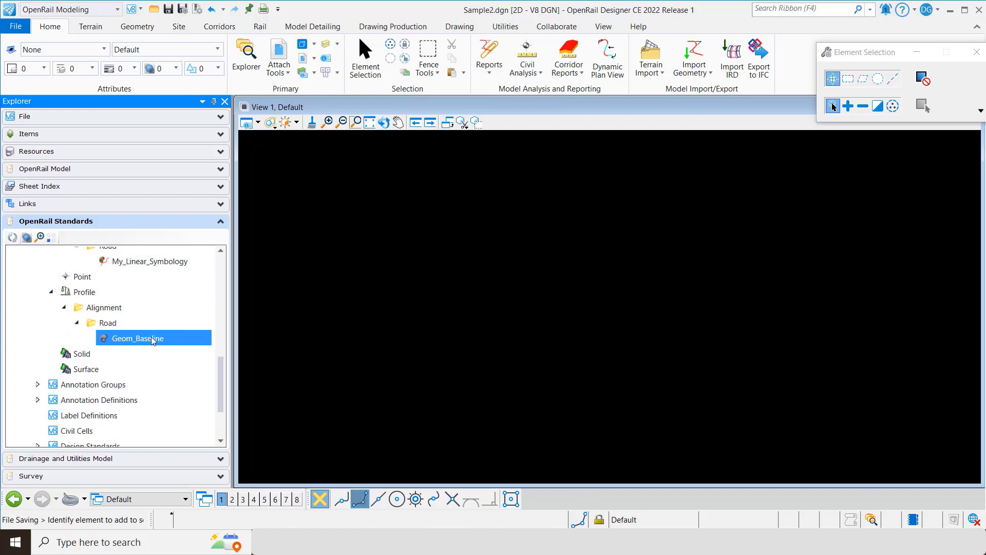
pyautogui.moveTo(222, 371); pyautogui.dragTo(198, 227)
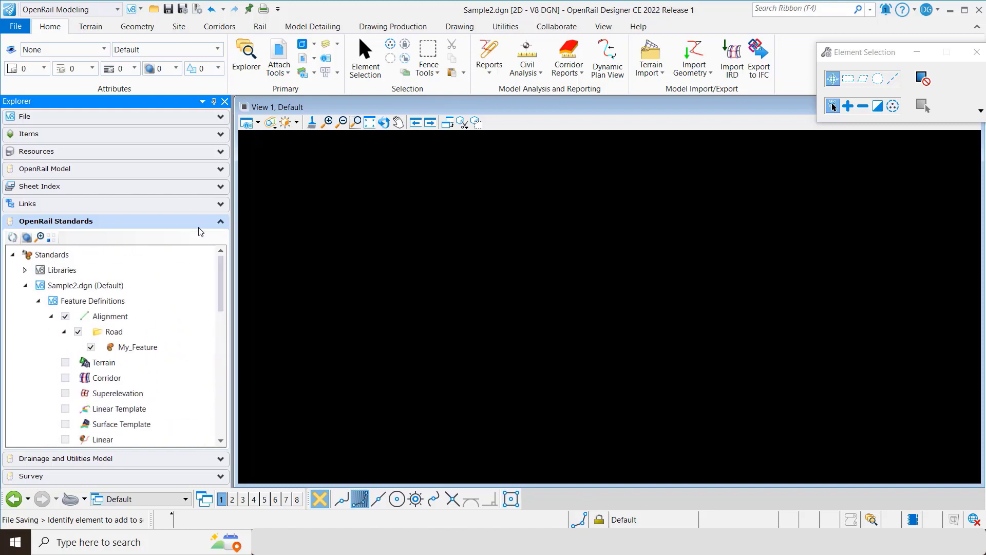
pyautogui.click(67, 49)
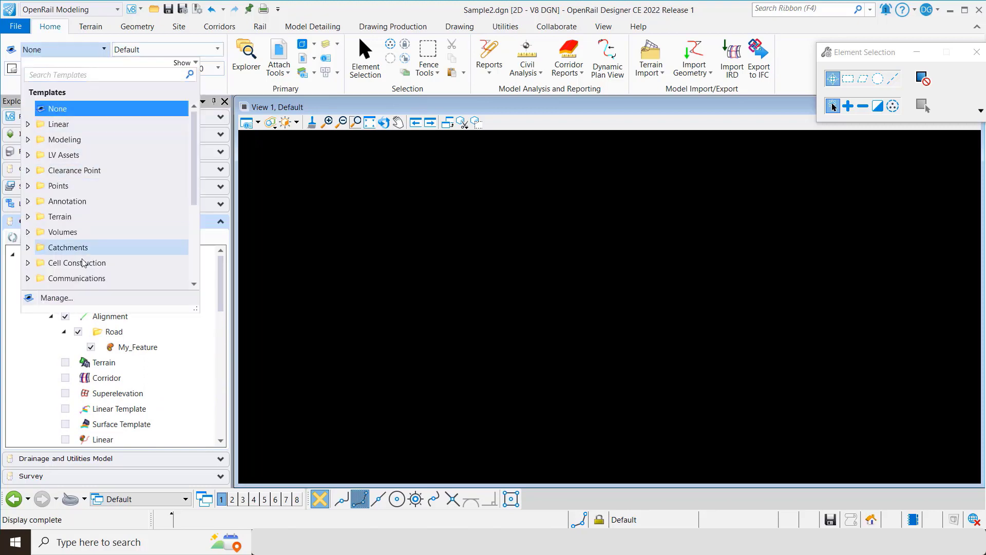
# Step: Check New_Template under Sample2.dgn's Linear templates in the element template manager, then close it
pyautogui.click(56, 298)
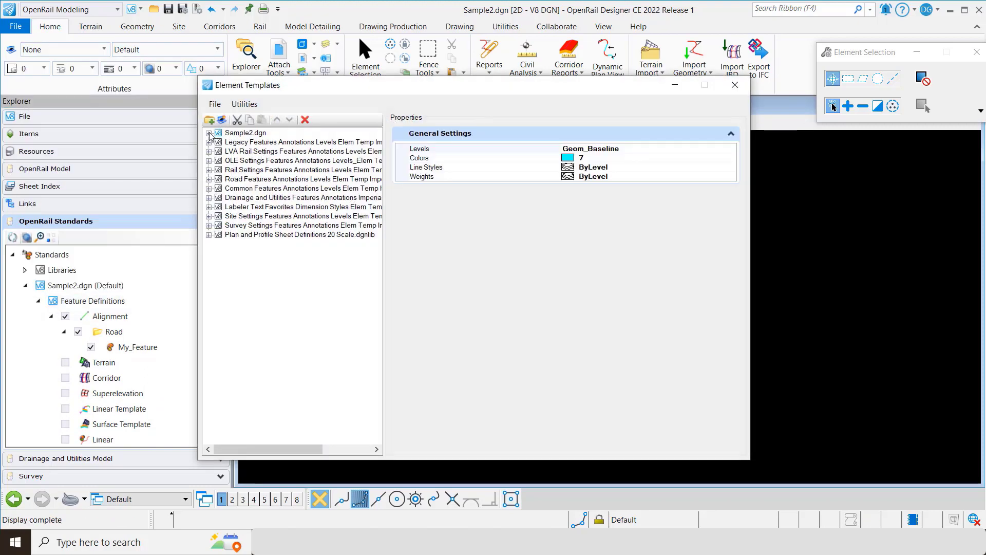
pyautogui.click(208, 133)
pyautogui.click(219, 142)
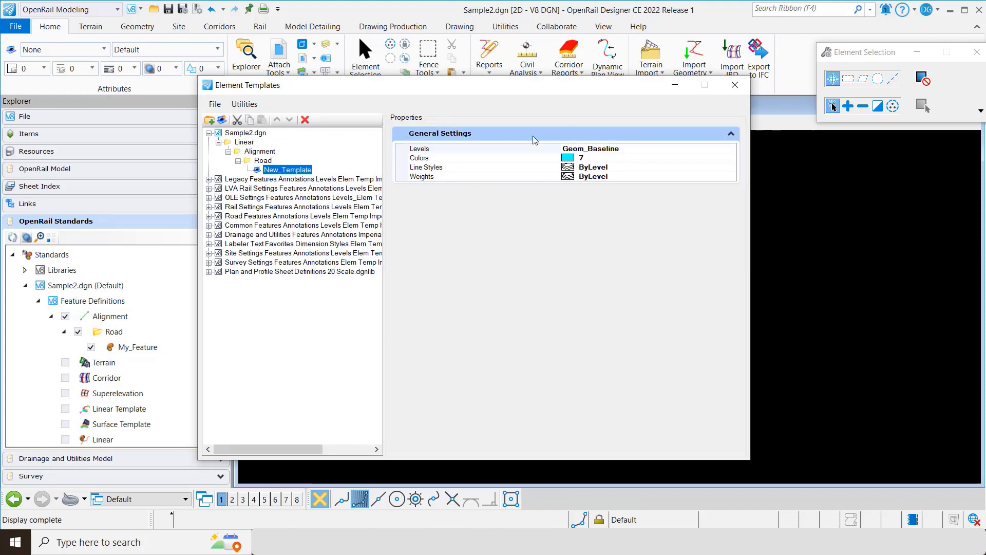
pyautogui.click(735, 85)
# Step: Display My_Feature's properties from its context menu
pyautogui.click(144, 347)
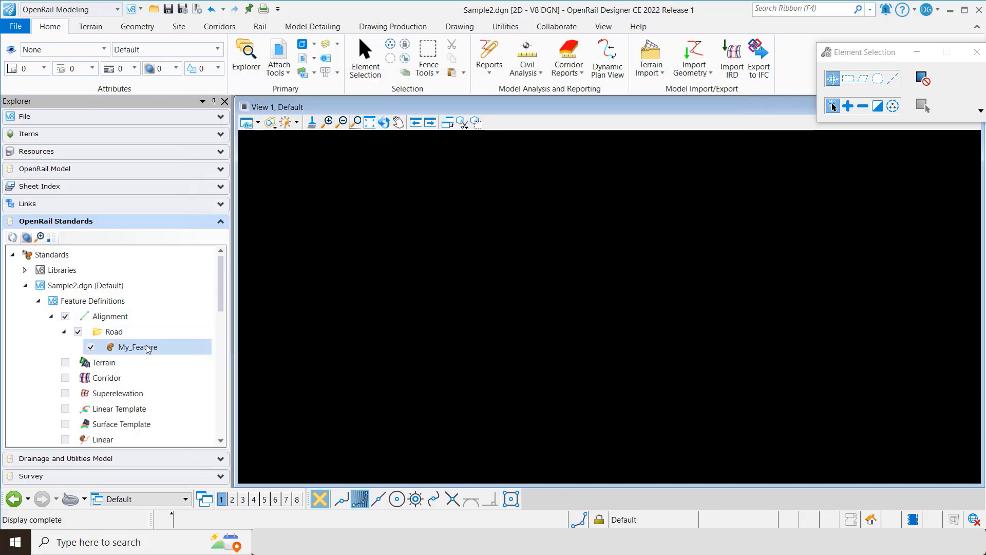
pyautogui.rightClick(147, 346)
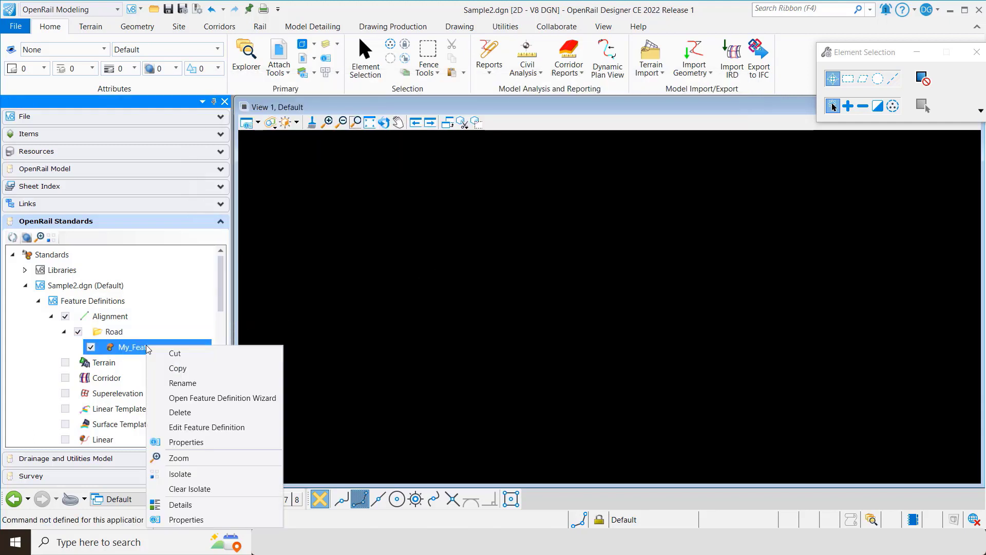
pyautogui.click(195, 442)
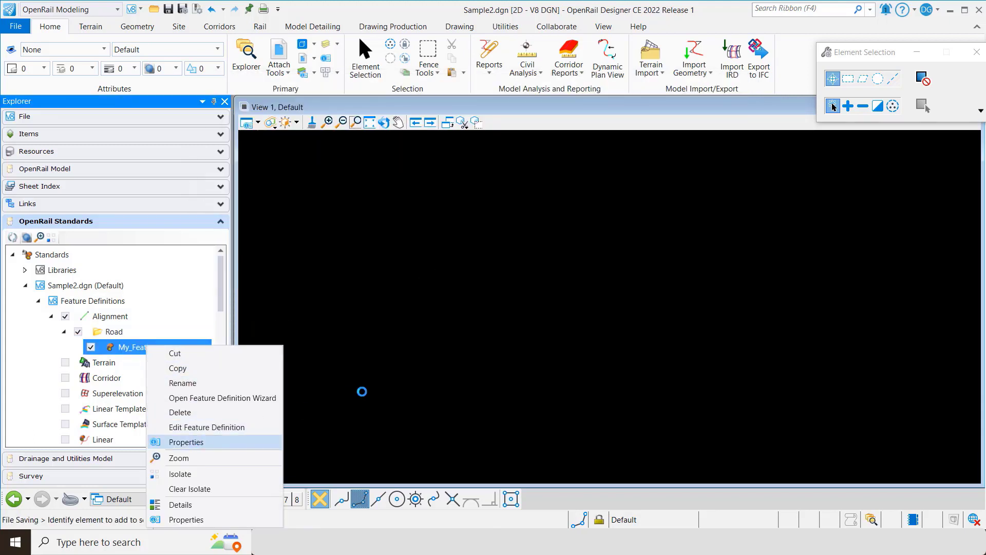